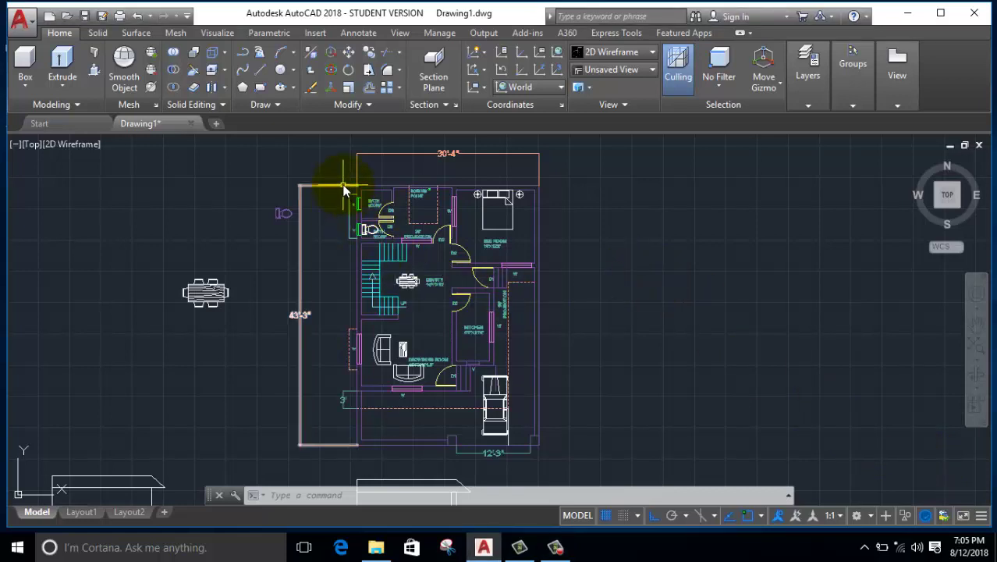
Pan and zoom across the floor plan and both elevations, then re-center the floor plan
scroll(343, 183, "up", 2)
scroll(343, 184, "up", 2)
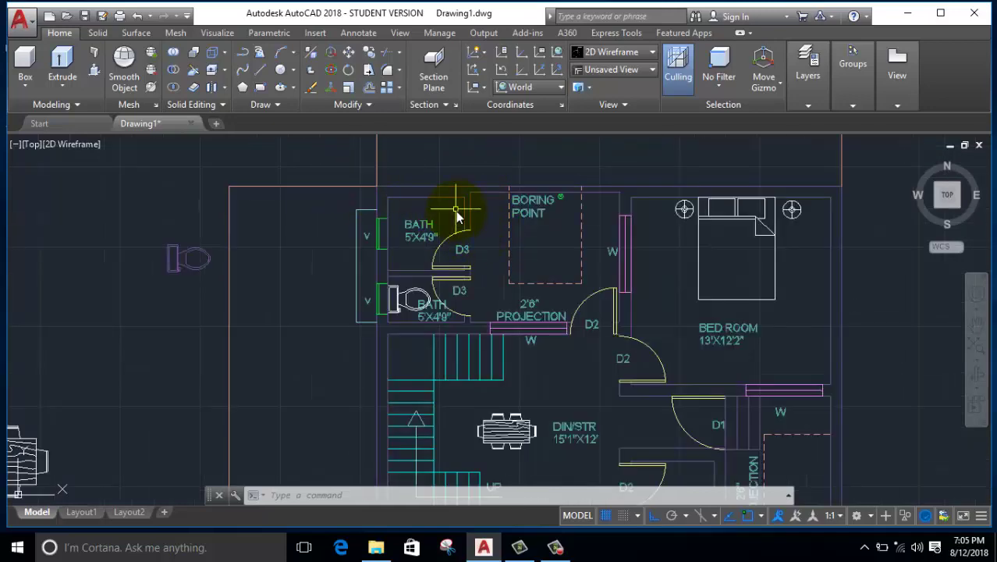
scroll(458, 217, "down", 2)
middle_click_drag(502, 305, 378, 248)
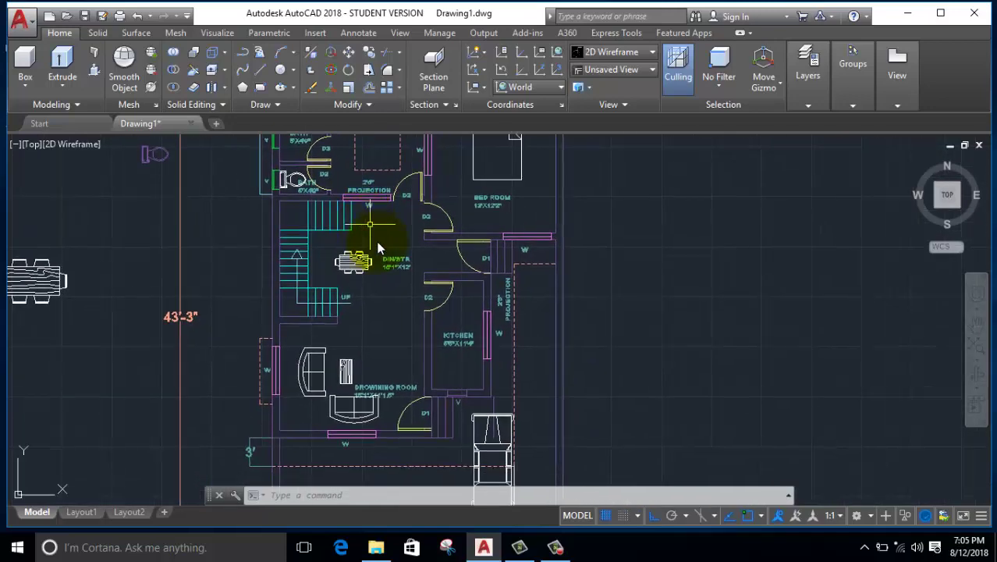
middle_click_drag(419, 371, 379, 269)
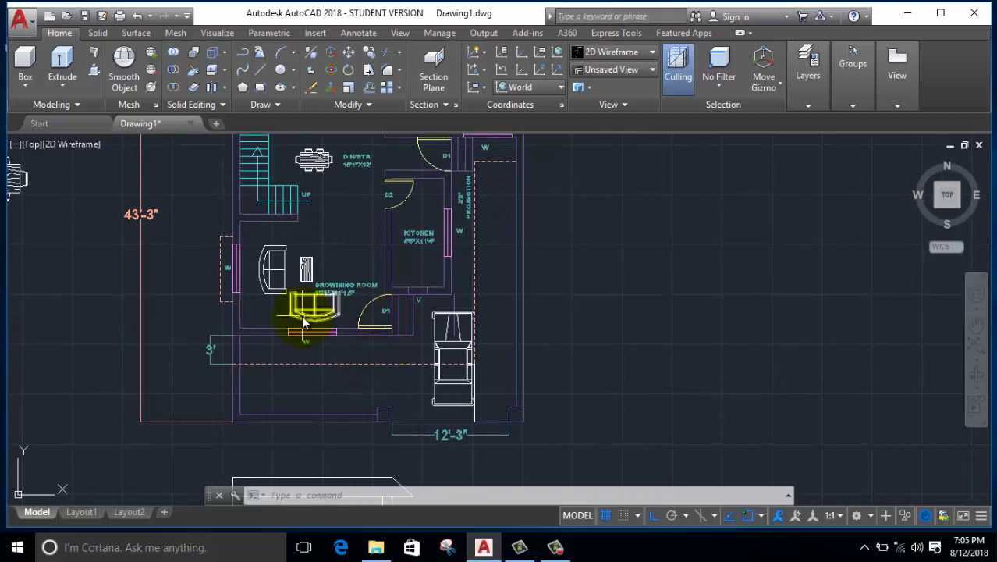
scroll(301, 308, "up", 1)
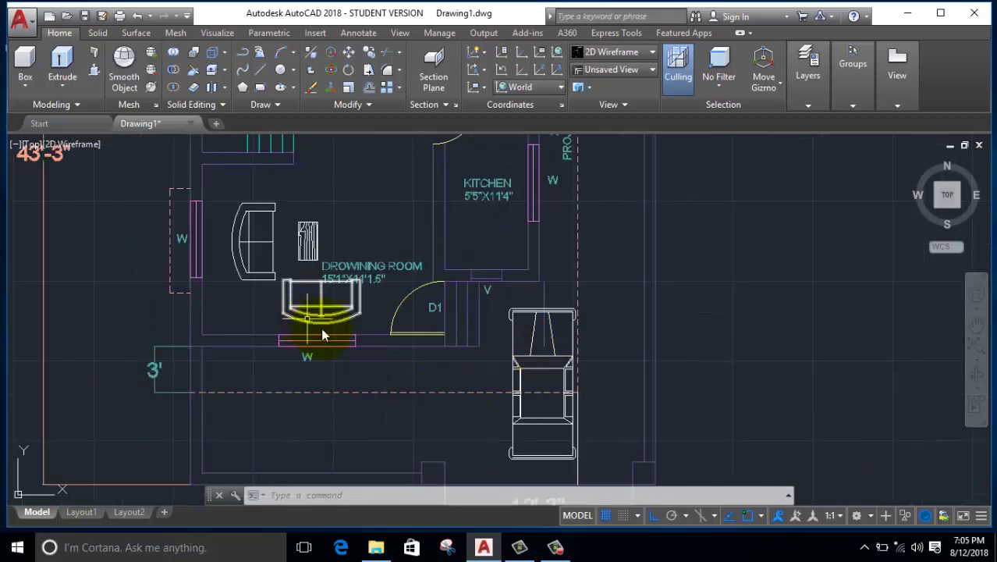
scroll(454, 368, "down", 3)
scroll(453, 369, "down", 2)
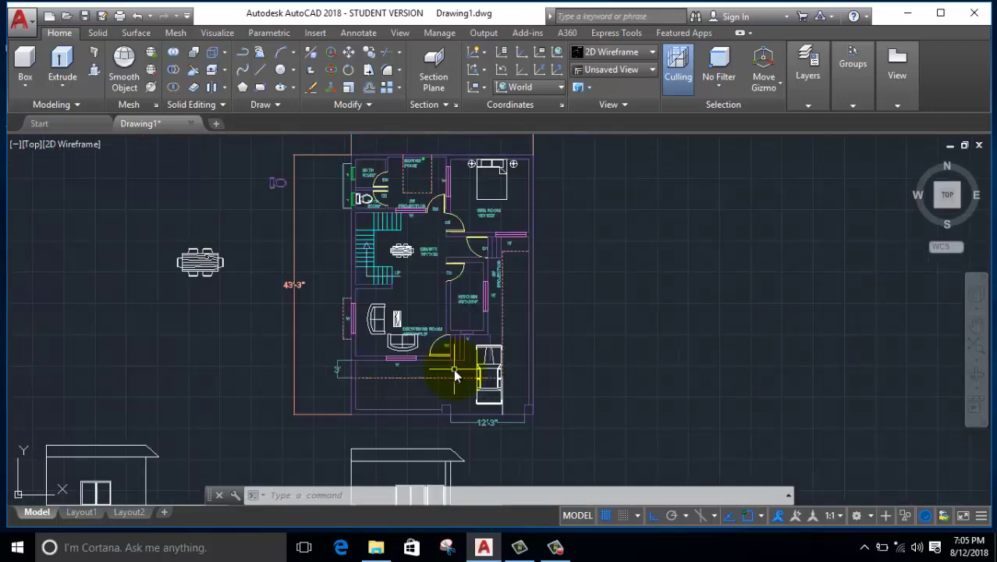
middle_click_drag(459, 356, 482, 210)
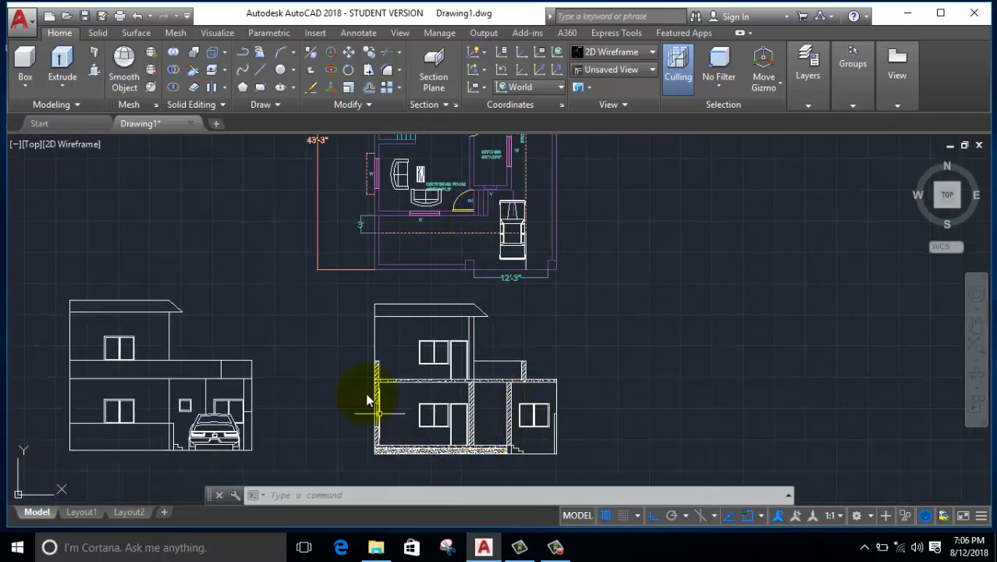
middle_click_drag(326, 424, 587, 405)
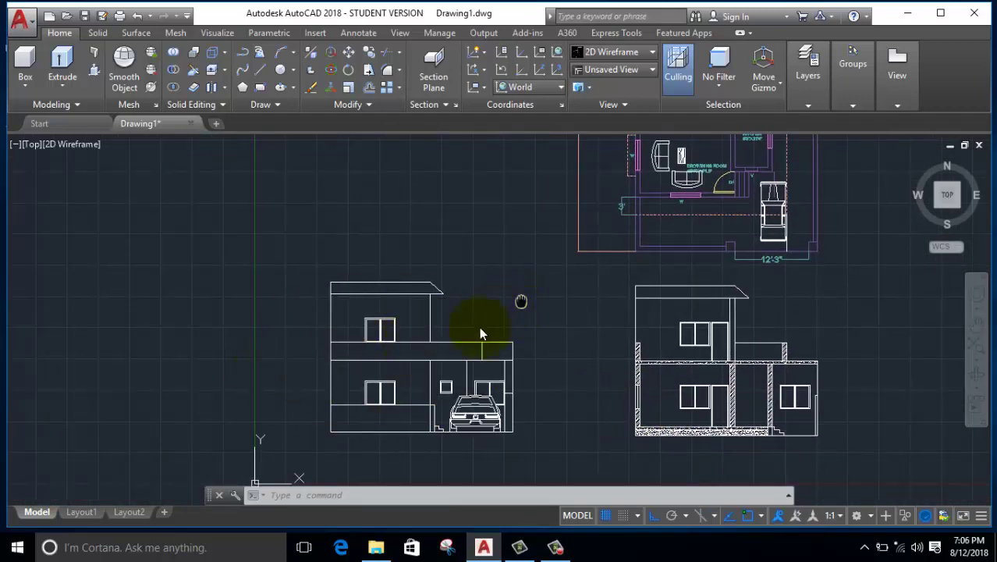
middle_click_drag(524, 310, 258, 305)
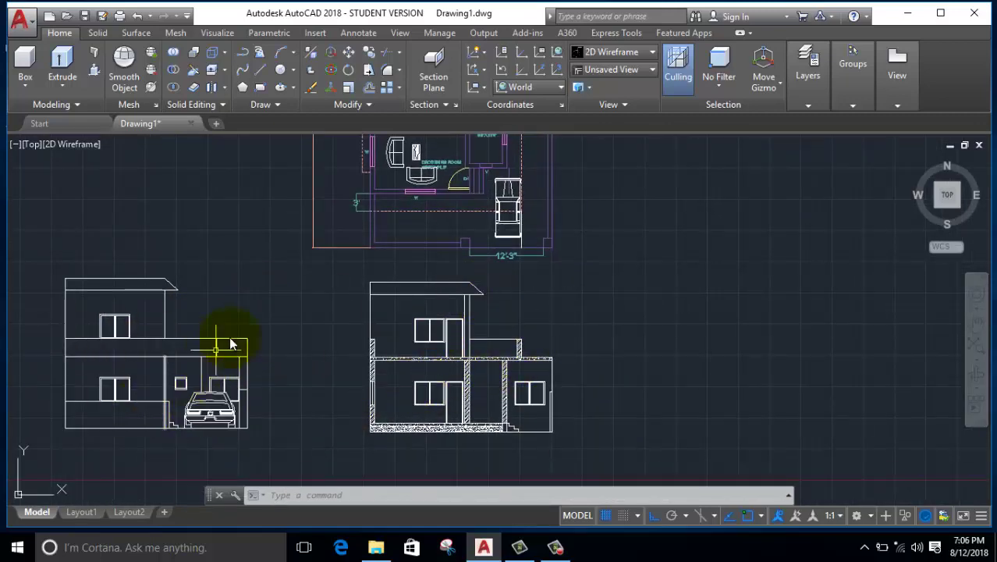
middle_click_drag(234, 340, 248, 503)
middle_click_drag(278, 344, 238, 379)
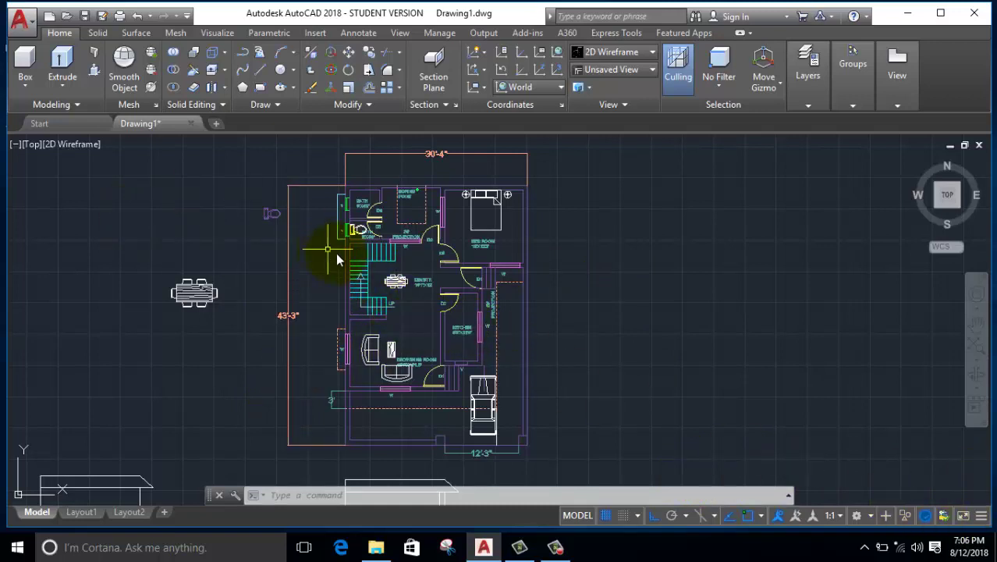
In Layer Properties, add a new layer named 3D Wall
left_click(810, 105)
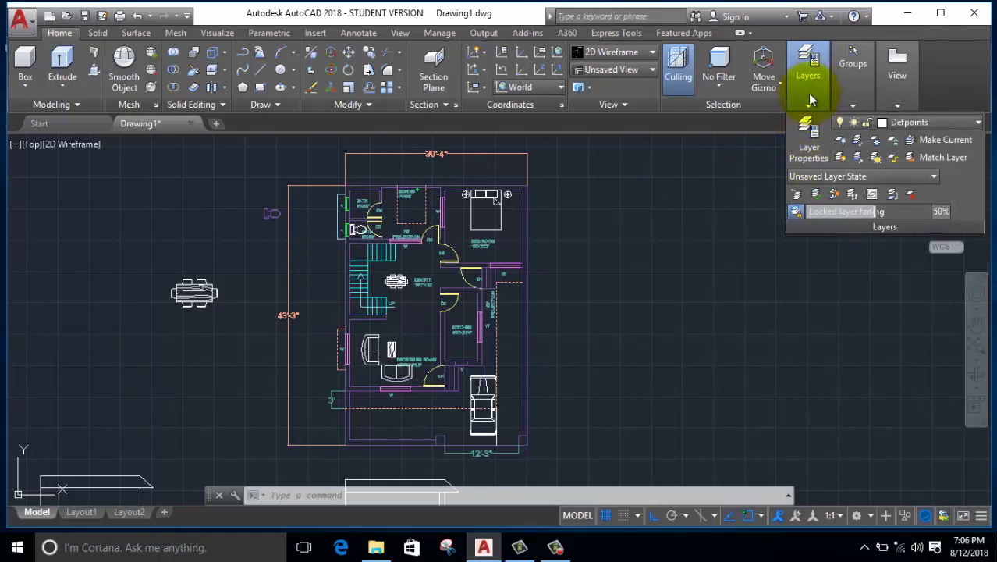
left_click(802, 153)
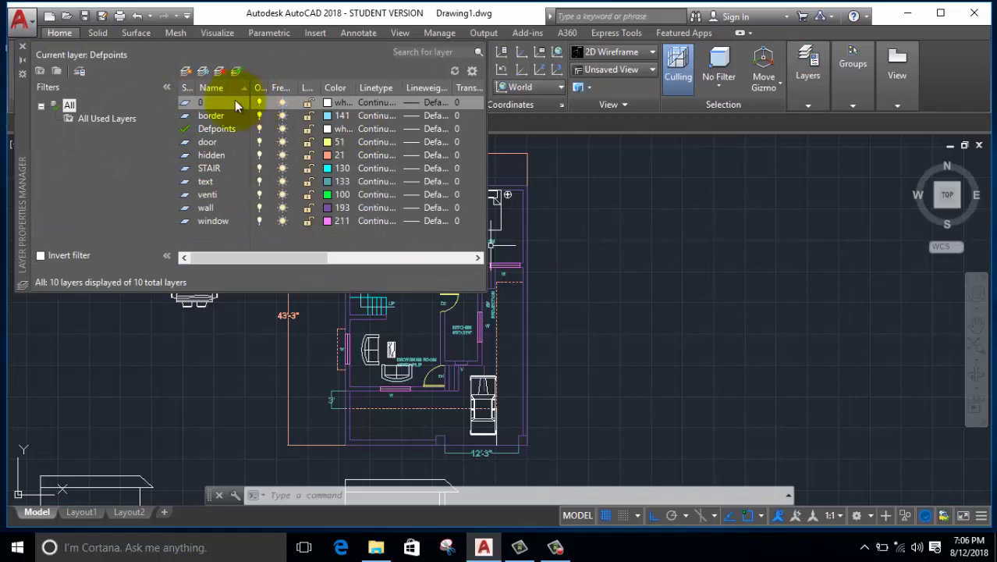
left_click(187, 73)
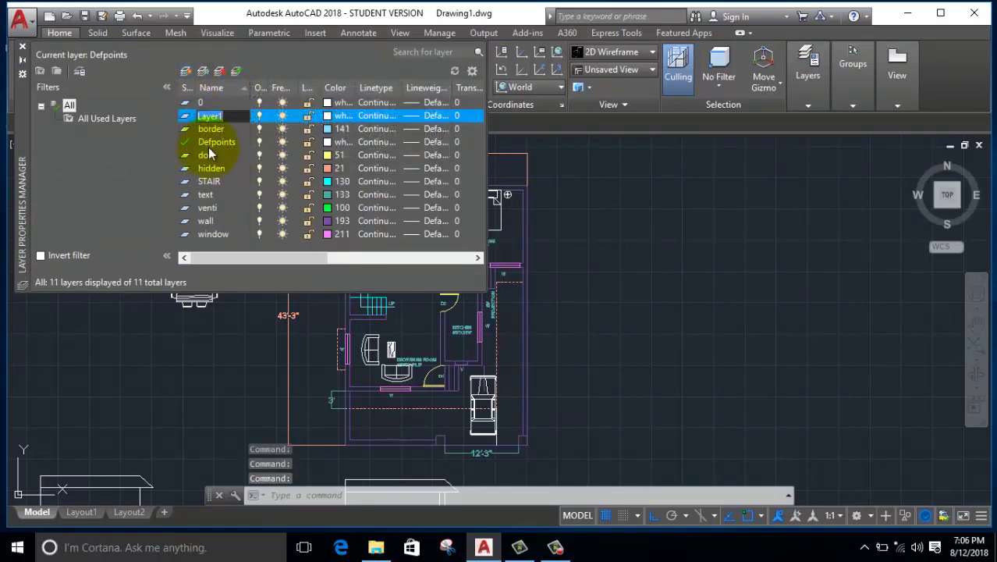
type("3")
type("D")
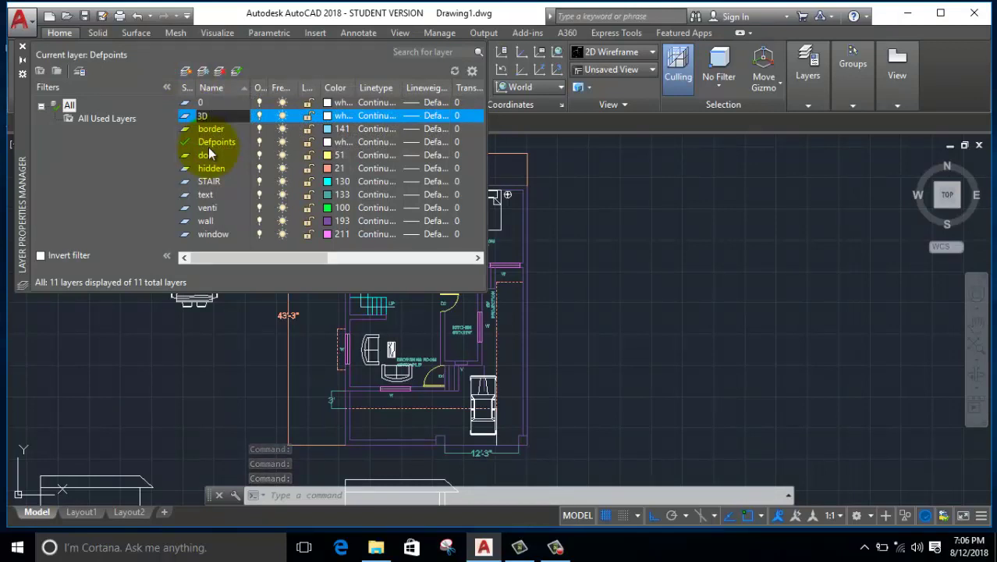
type(" Wall")
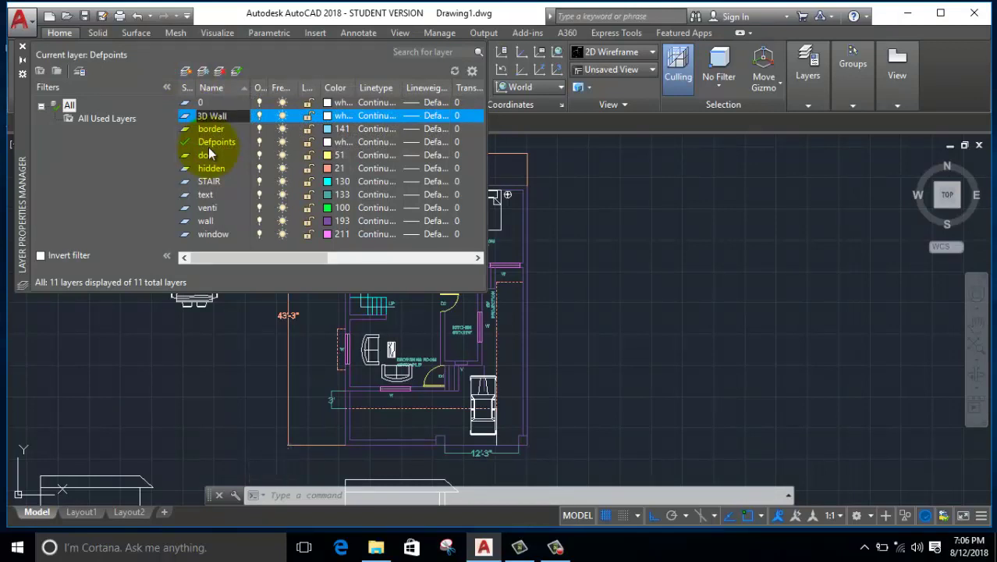
key("Return")
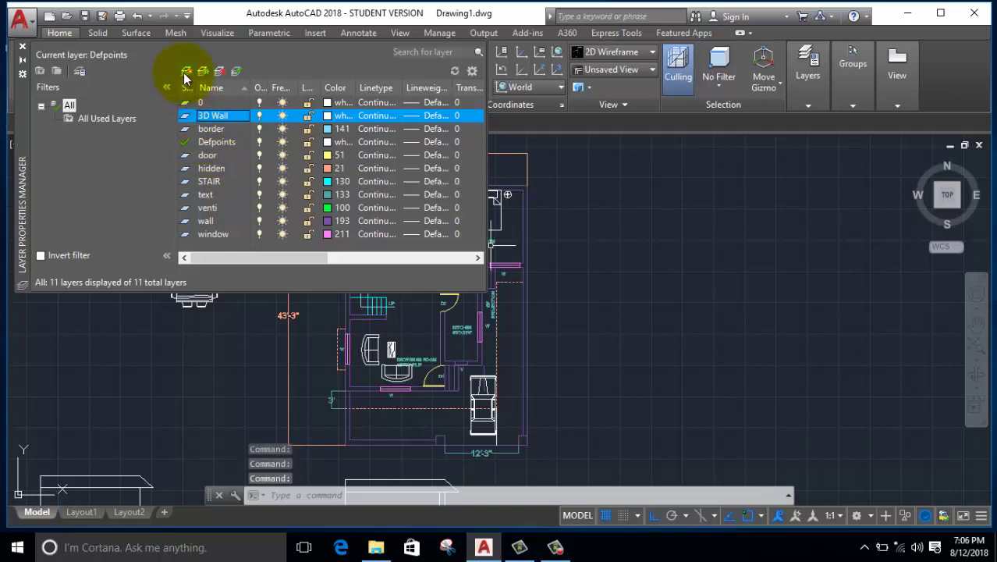
Add a second new layer named 3d window
left_click(186, 71)
type("3d")
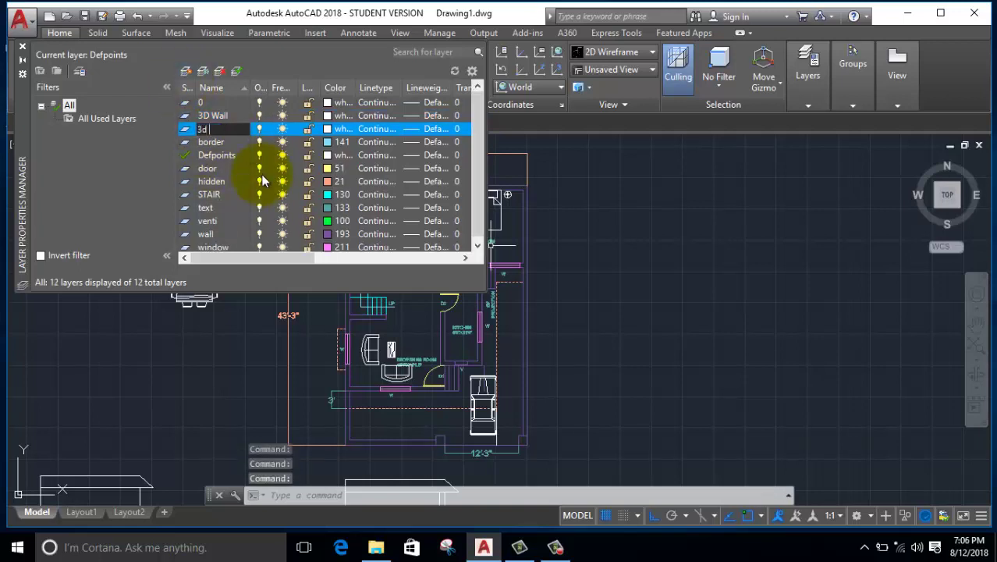
type("wind")
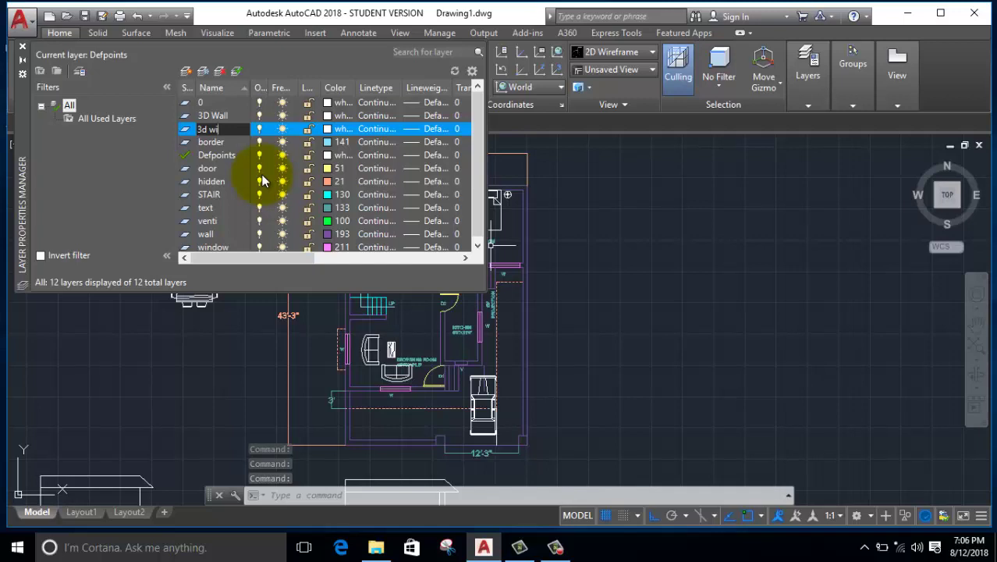
type("ow")
key("Return")
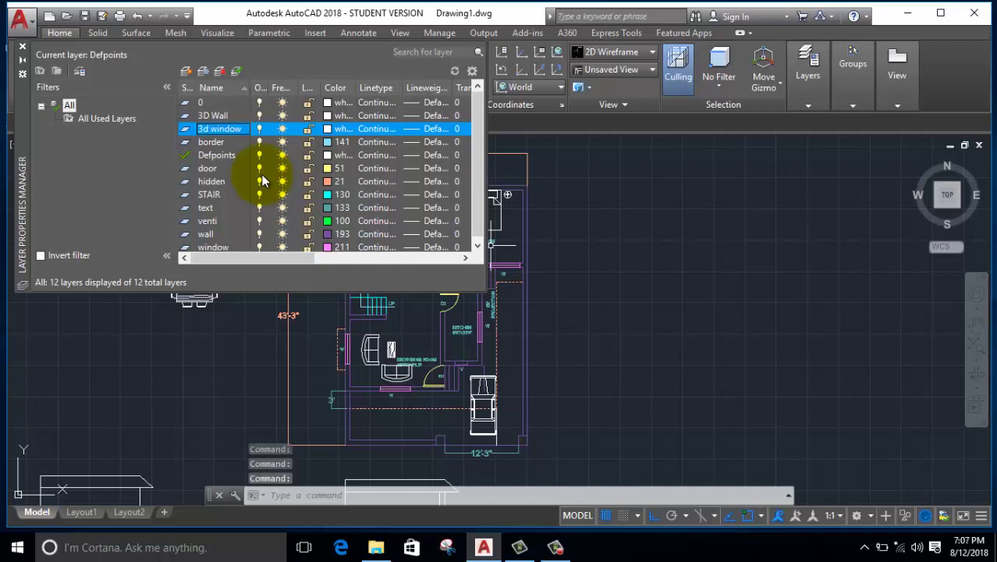
Set the 3D Wall layer's colour to red, index 10
left_click(337, 116)
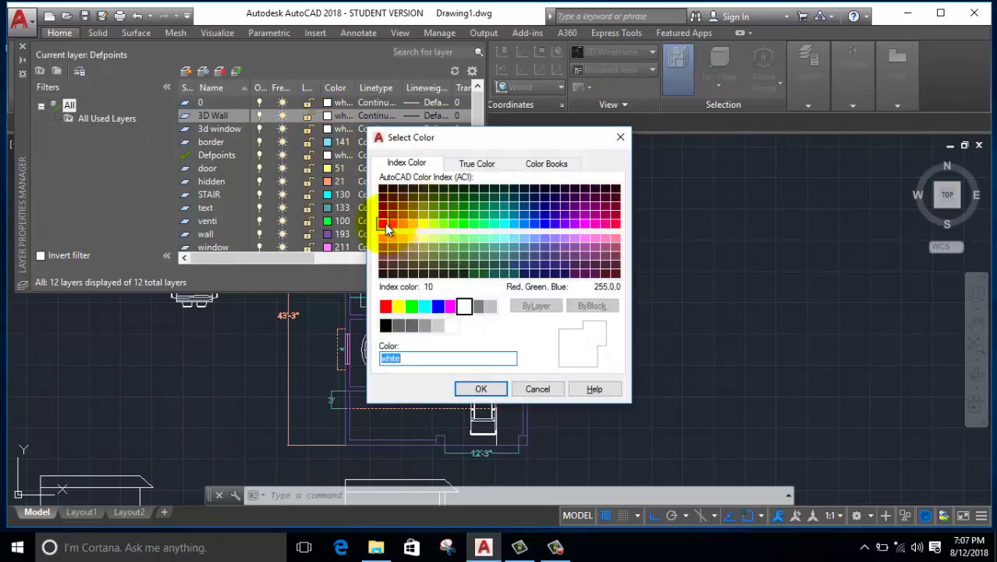
left_click(383, 224)
left_click(481, 388)
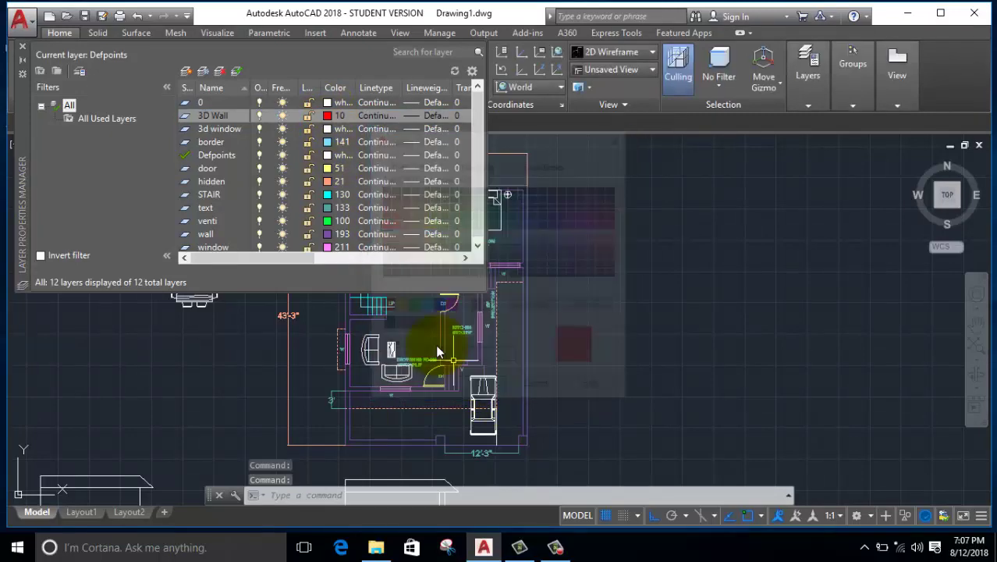
Set the 3d window layer's colour to cyan, index 130
left_click(327, 129)
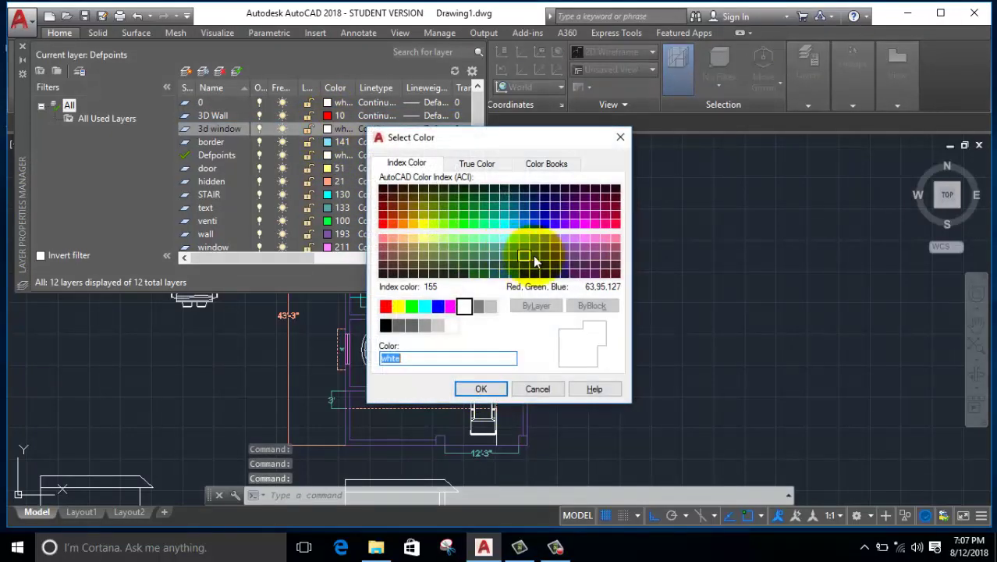
left_click(496, 220)
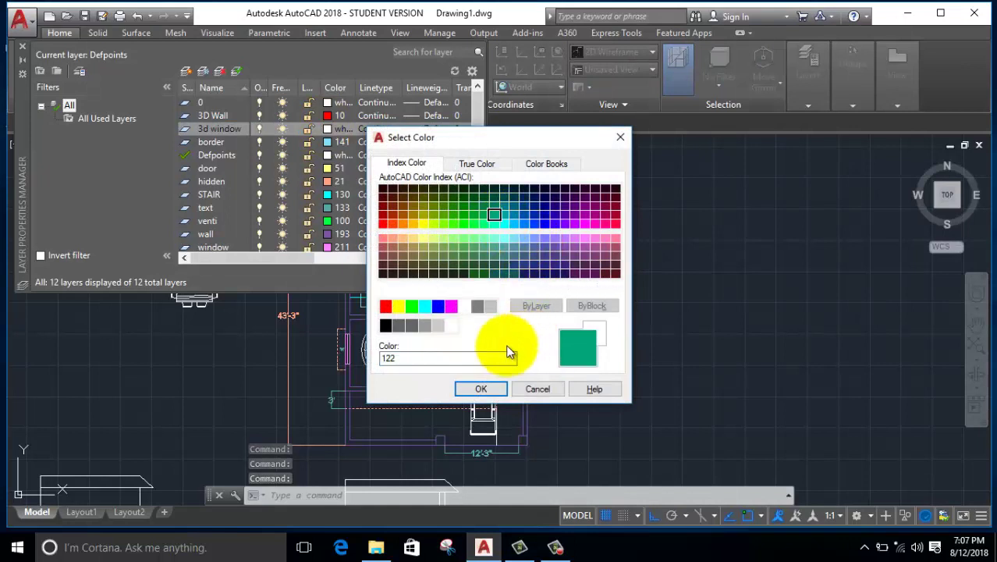
left_click(504, 224)
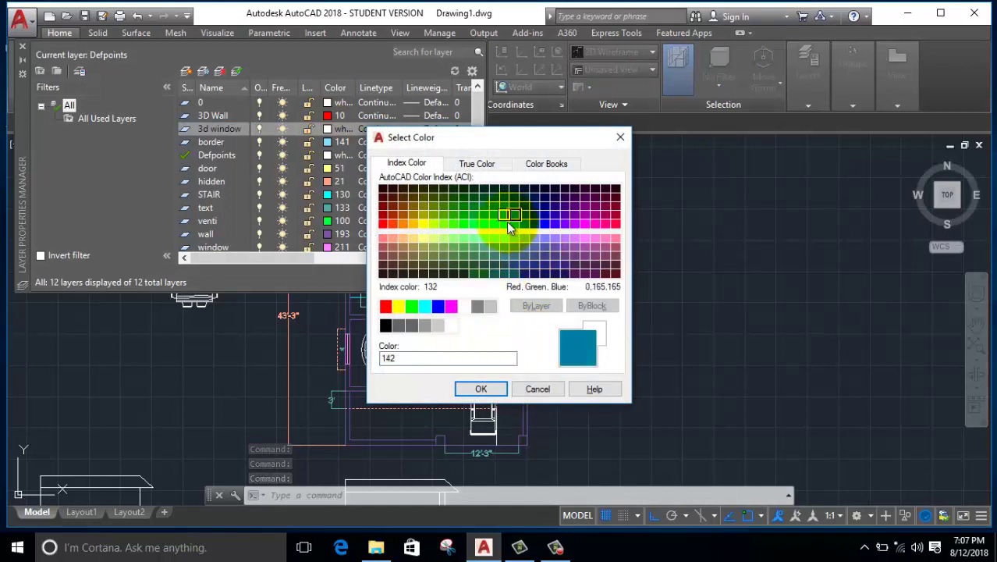
left_click(478, 389)
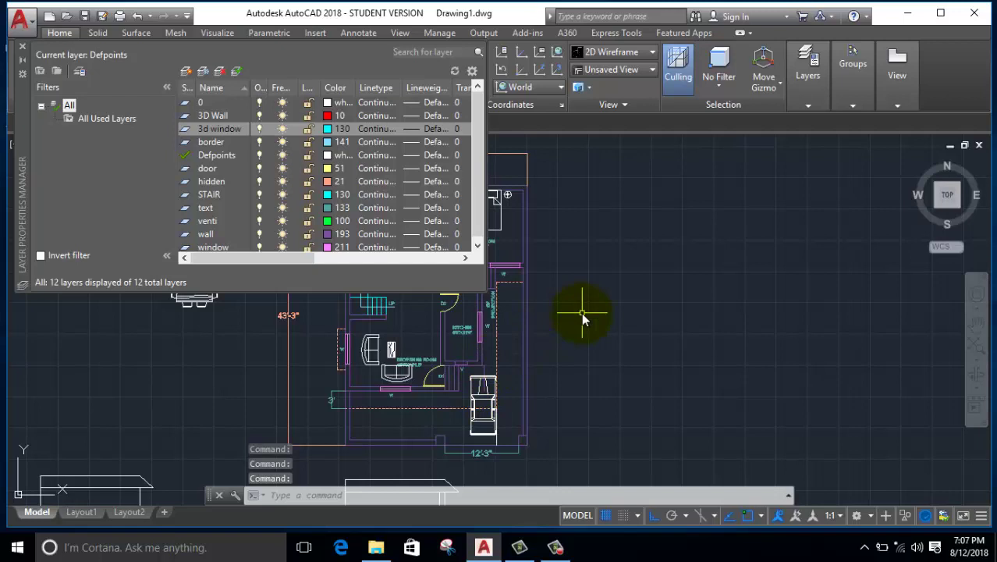
Return to the drawing and make 3D Wall the current layer
key("XF86AudioRaiseVolume")
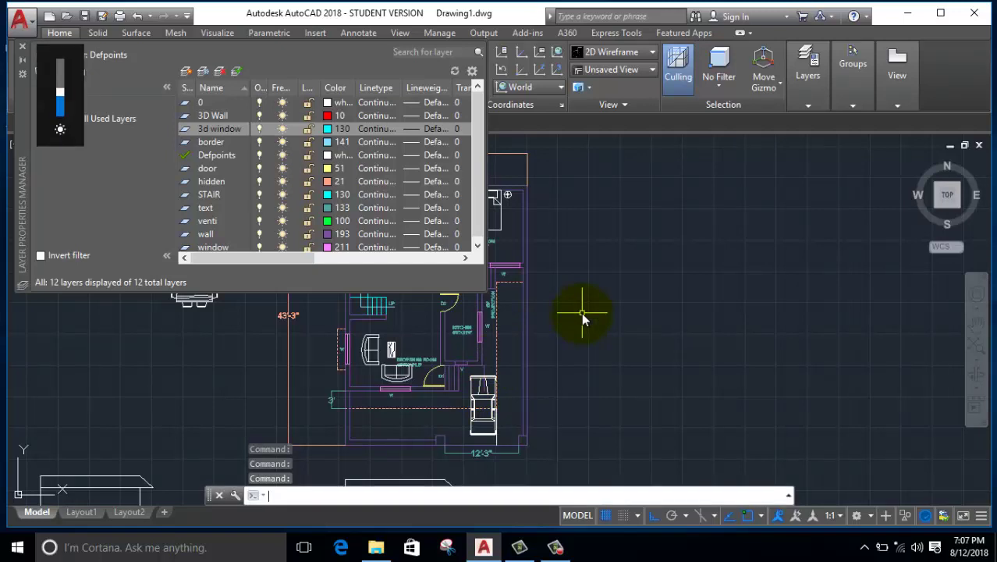
left_click(22, 46)
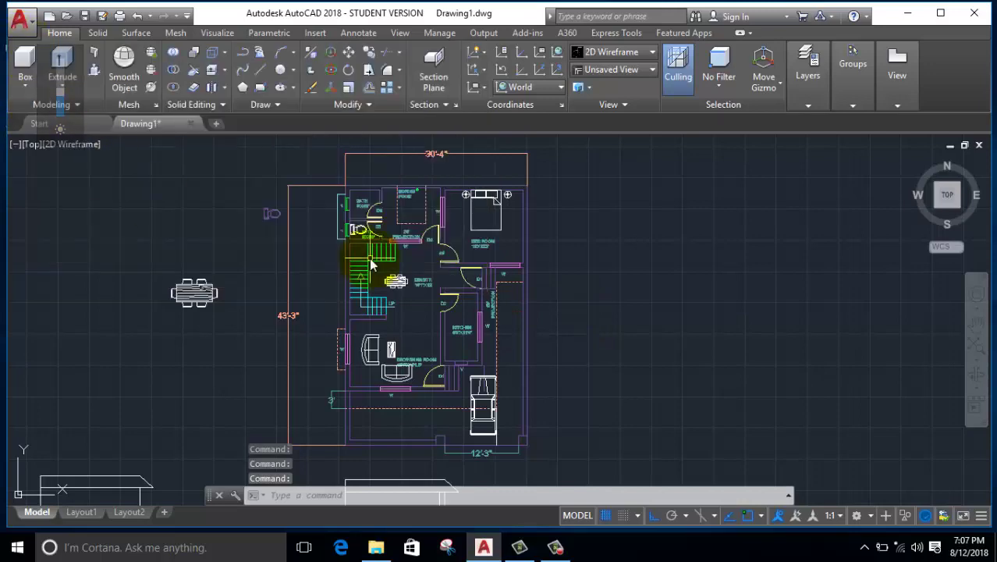
left_click(262, 88)
scroll(249, 383, "up", 1)
scroll(270, 379, "up", 1)
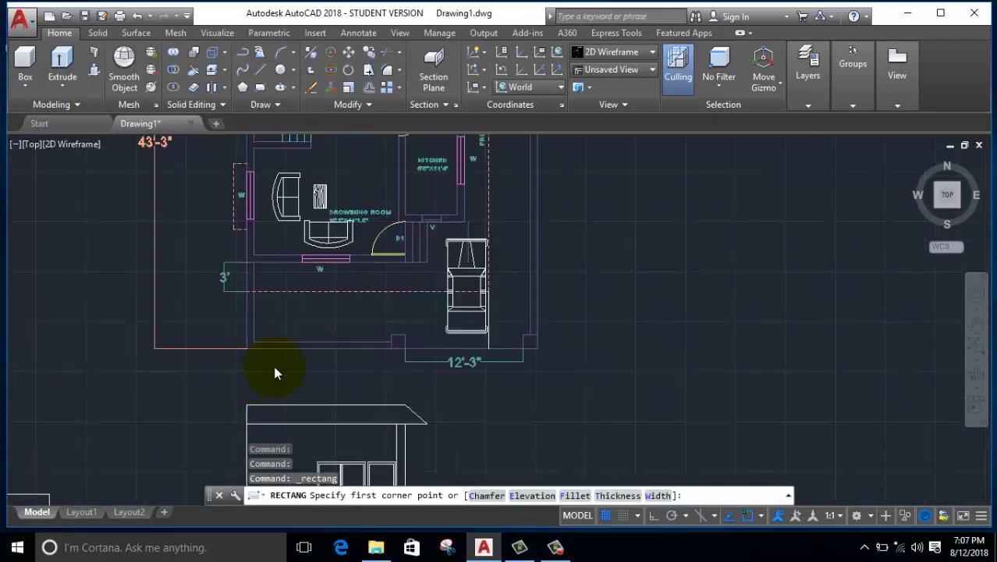
scroll(273, 372, "up", 2)
left_click(803, 82)
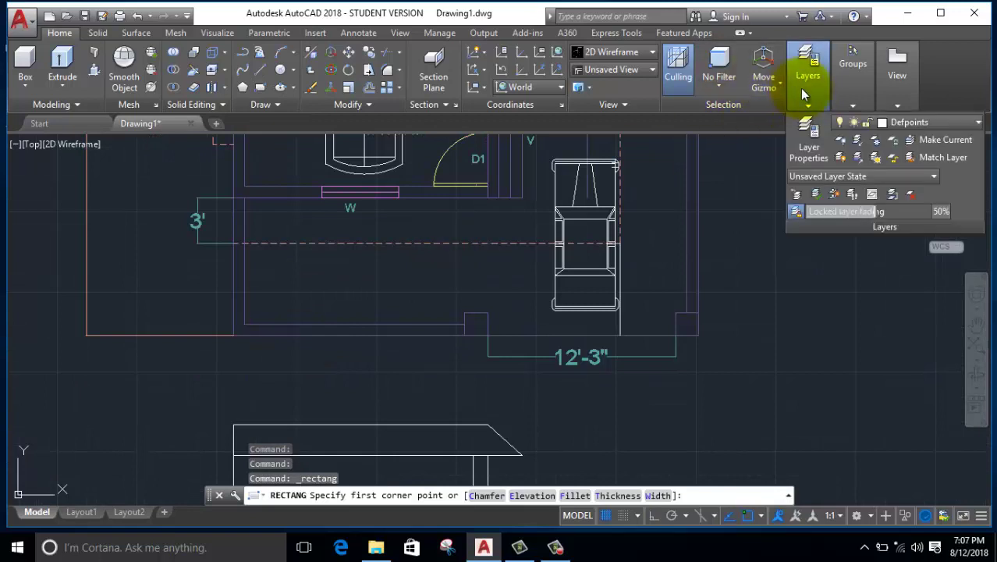
left_click(942, 125)
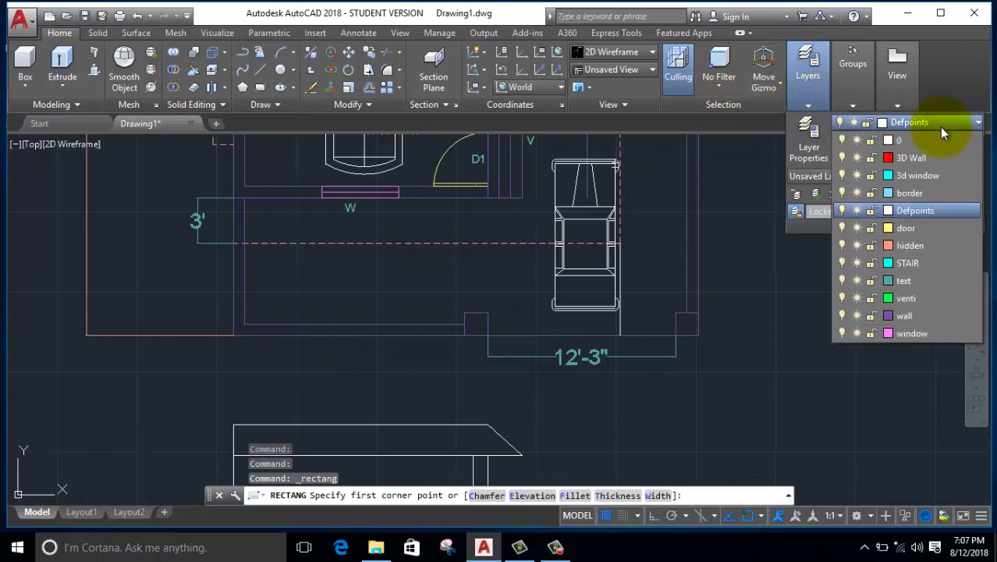
left_click(912, 158)
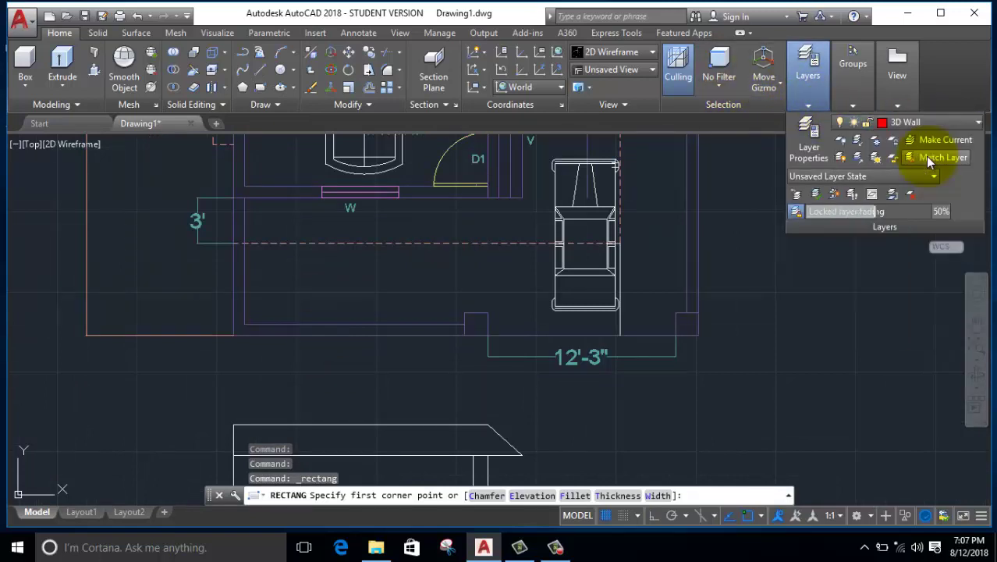
Trace the bottom wall and the left wall with rectangles
left_click(245, 327)
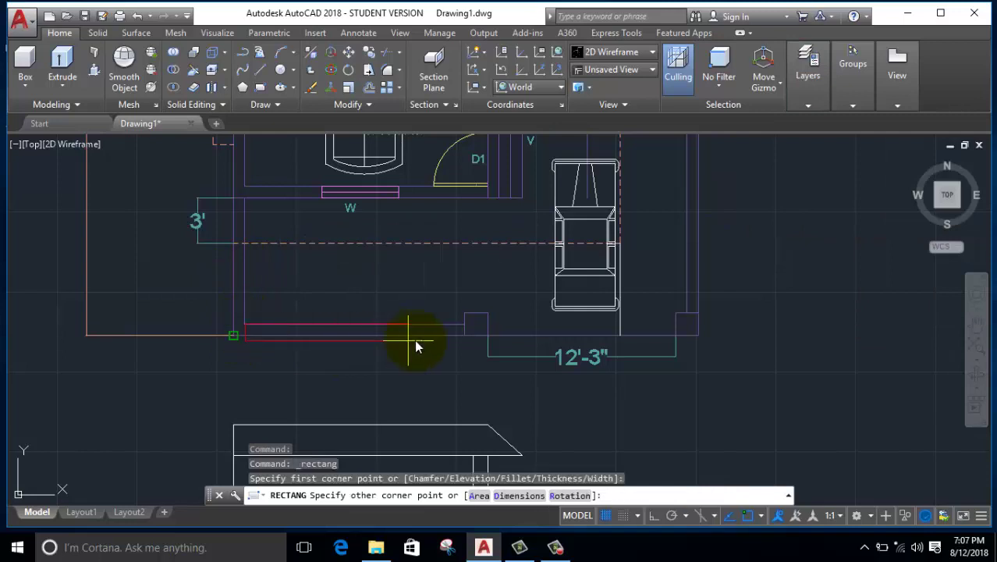
left_click(465, 338)
right_click(343, 261)
left_click(367, 271)
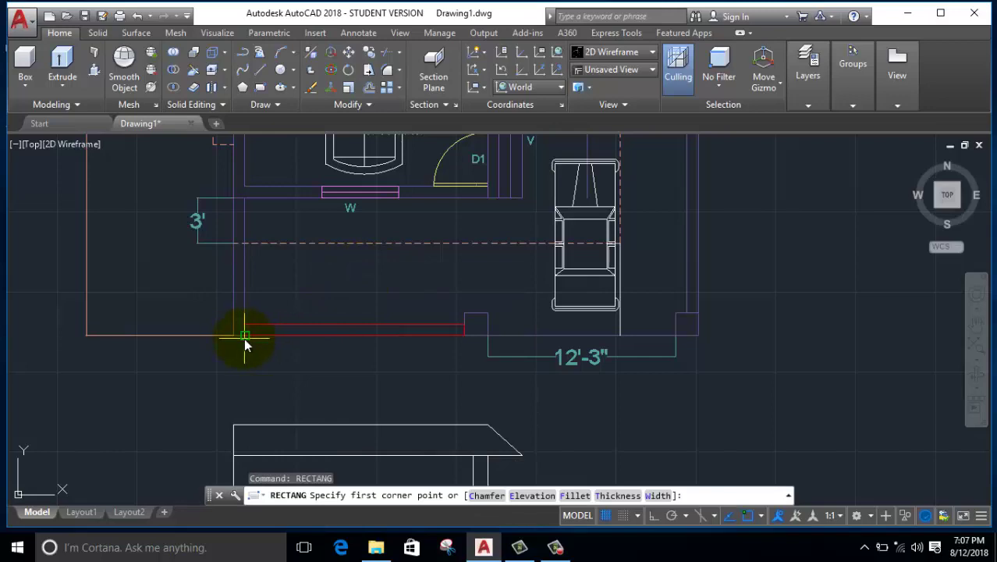
left_click(244, 337)
middle_click_drag(246, 230, 278, 360)
scroll(269, 257, "down", 3)
scroll(267, 234, "up", 5)
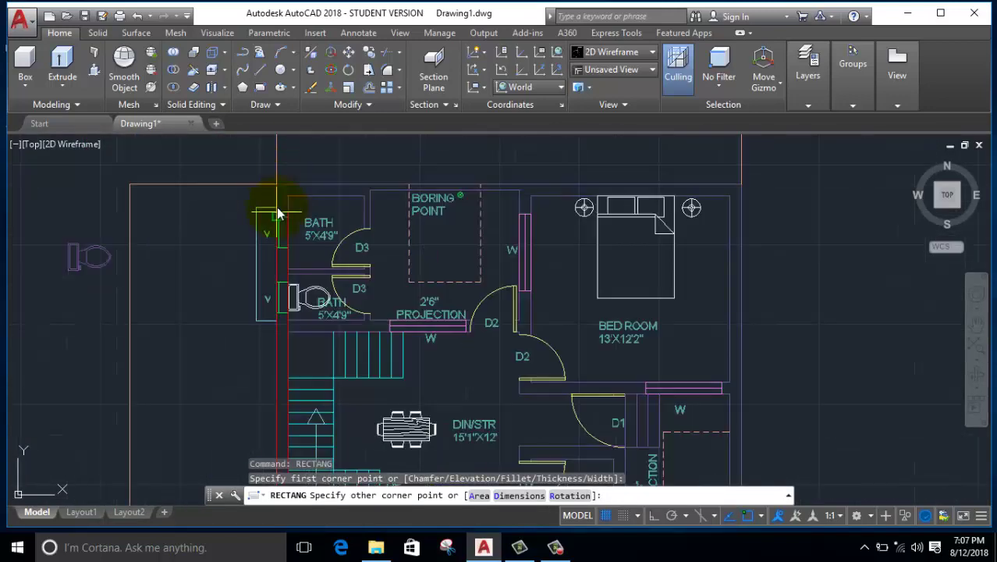
scroll(281, 191, "up", 1)
left_click(274, 186)
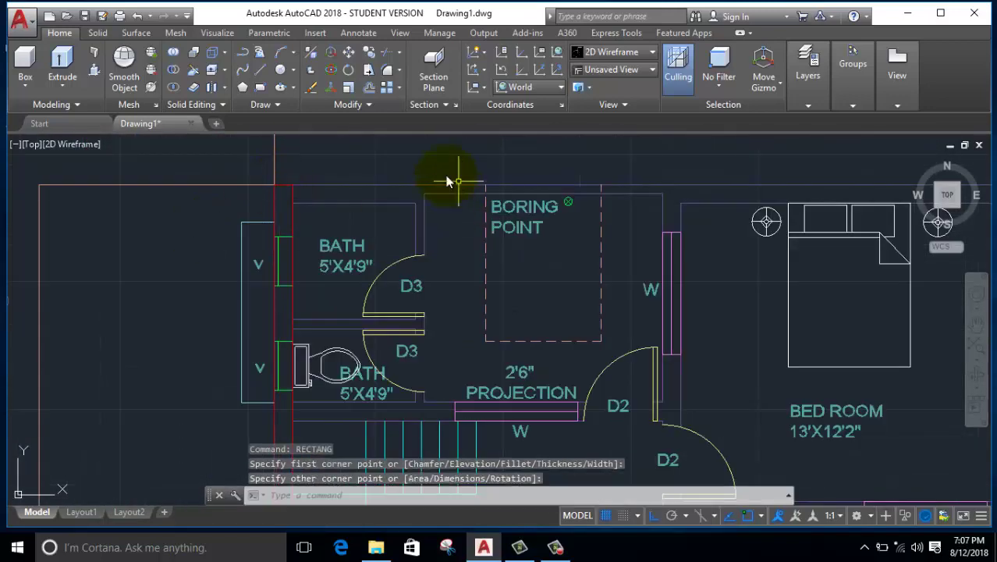
Trace the short top-left wall and the top wall above BORING POINT with rectangles
right_click(406, 156)
left_click(421, 166)
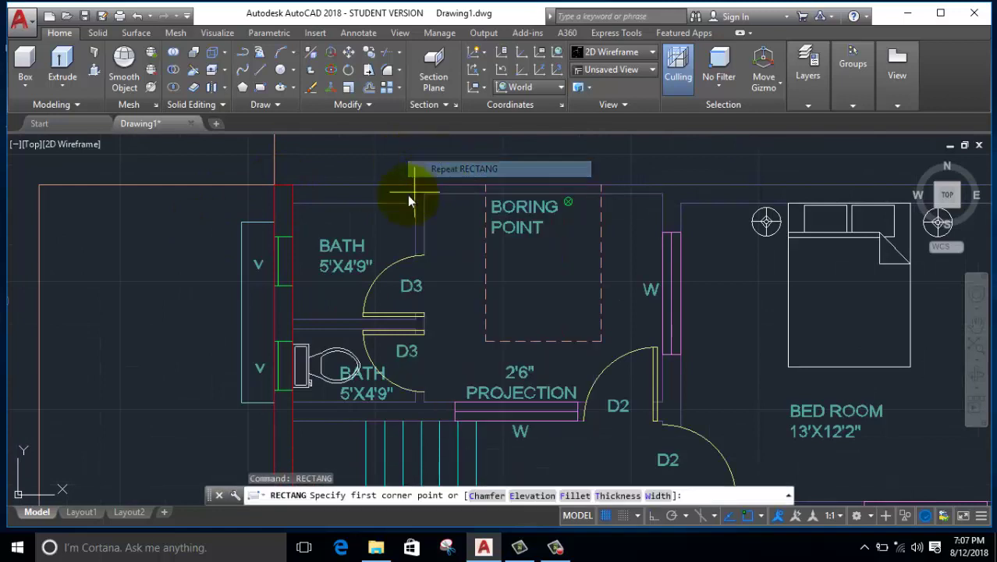
left_click(291, 187)
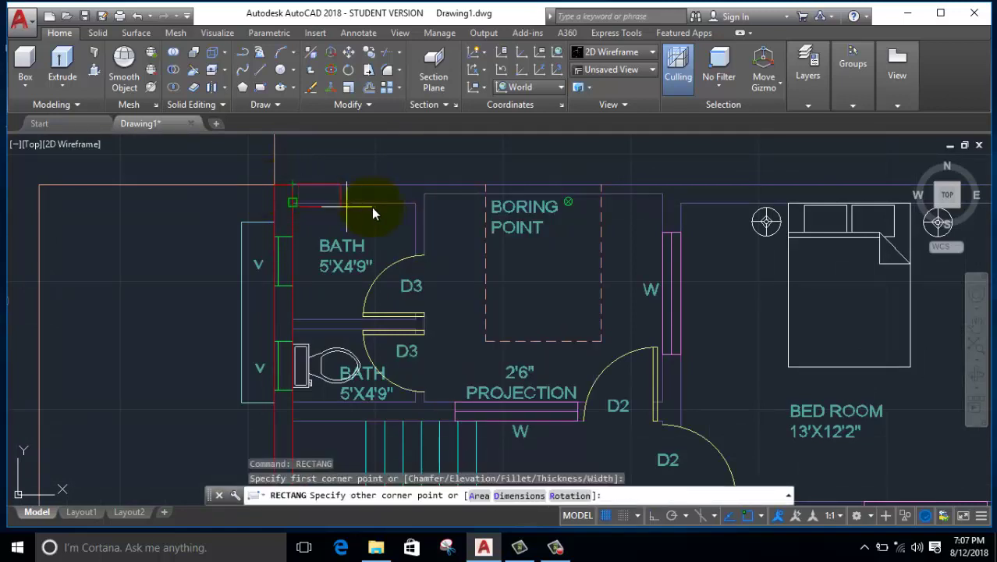
left_click(414, 203)
right_click(469, 162)
left_click(507, 164)
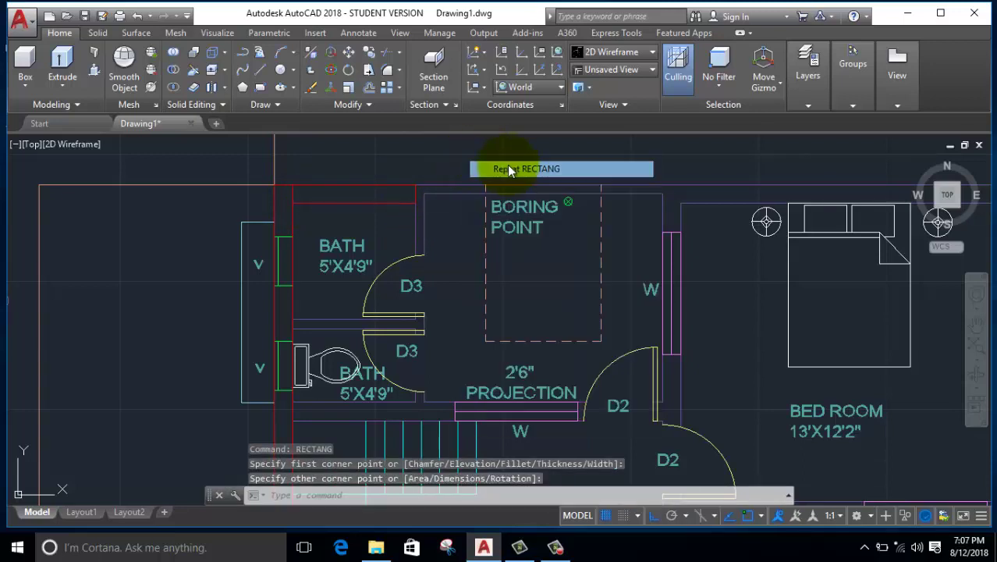
left_click(414, 185)
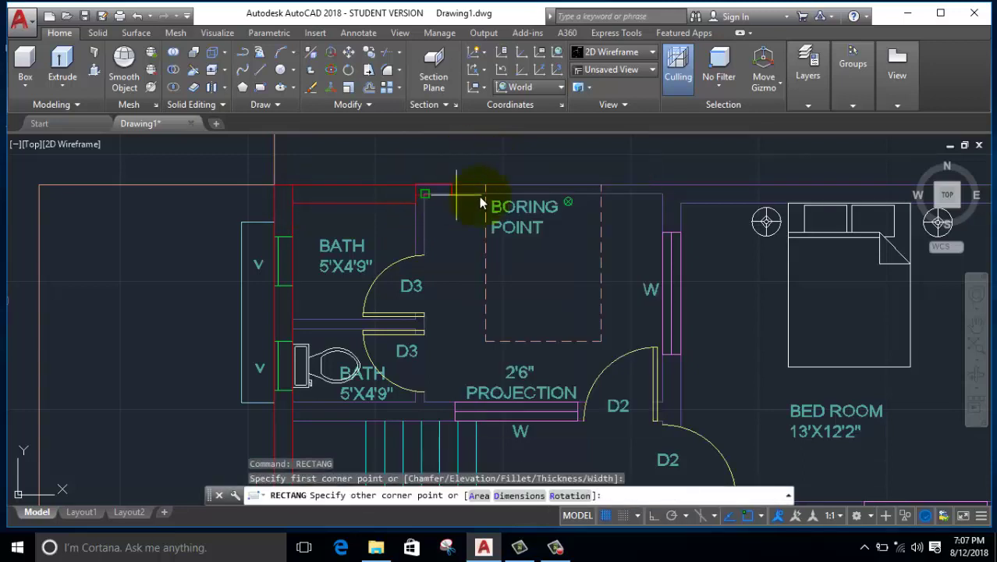
left_click(662, 195)
Trace the top wall over the BED ROOM with another rectangle
middle_click_drag(635, 225, 493, 214)
right_click(512, 169)
left_click(552, 166)
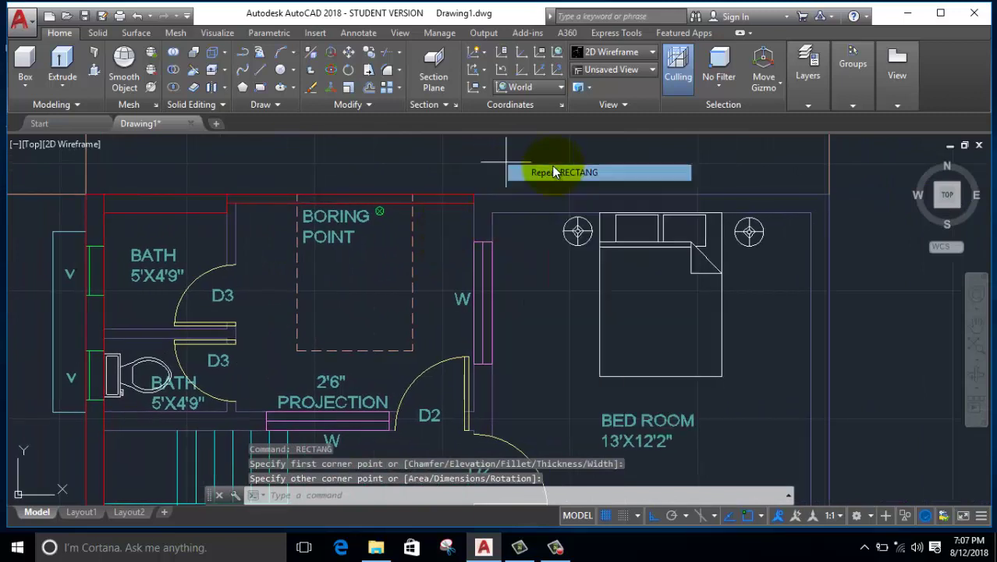
left_click(475, 195)
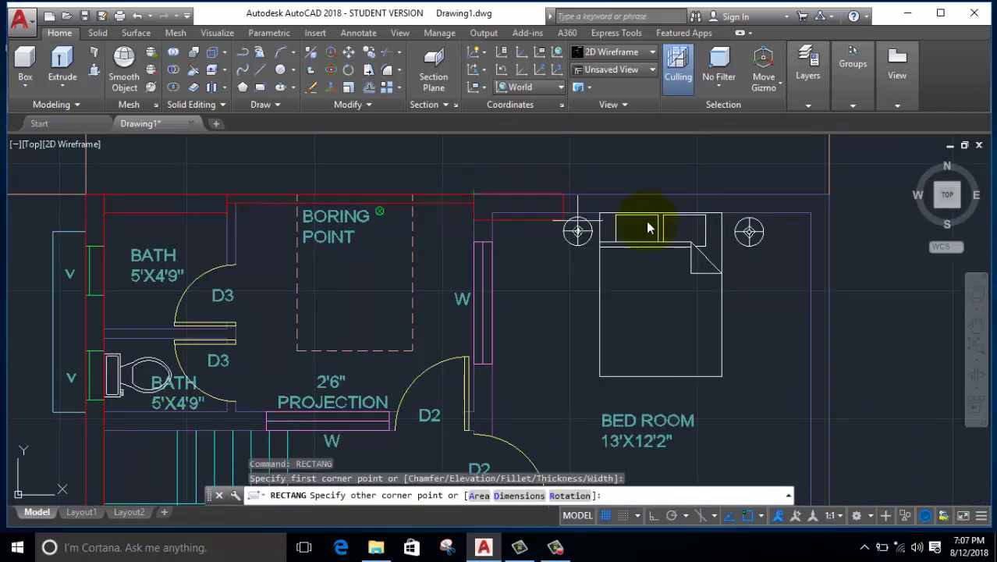
left_click(813, 212)
scroll(655, 218, "down", 2)
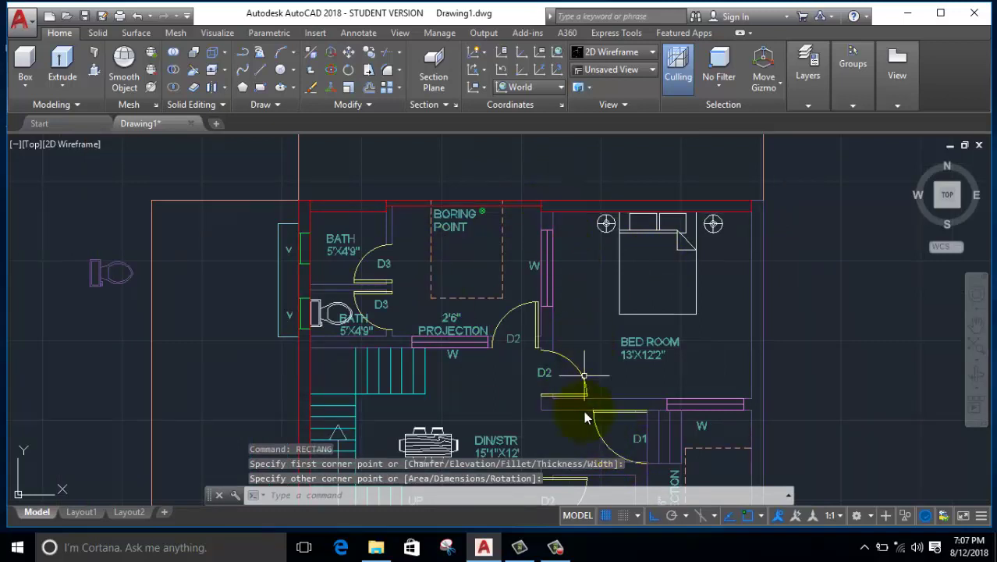
Enable all object snap modes on the Drafting Settings Object Snap tab
left_click(636, 515)
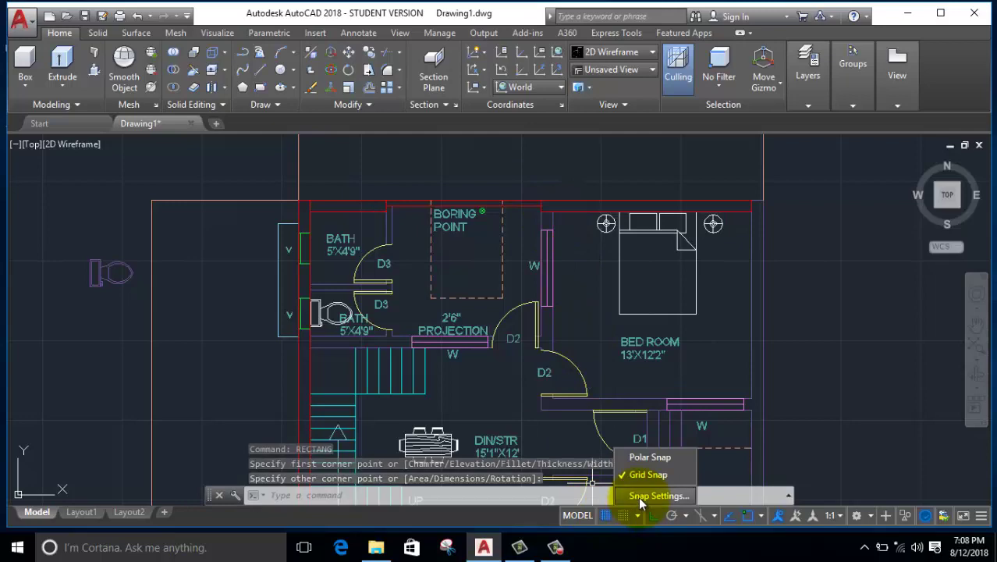
left_click(655, 496)
left_click(474, 134)
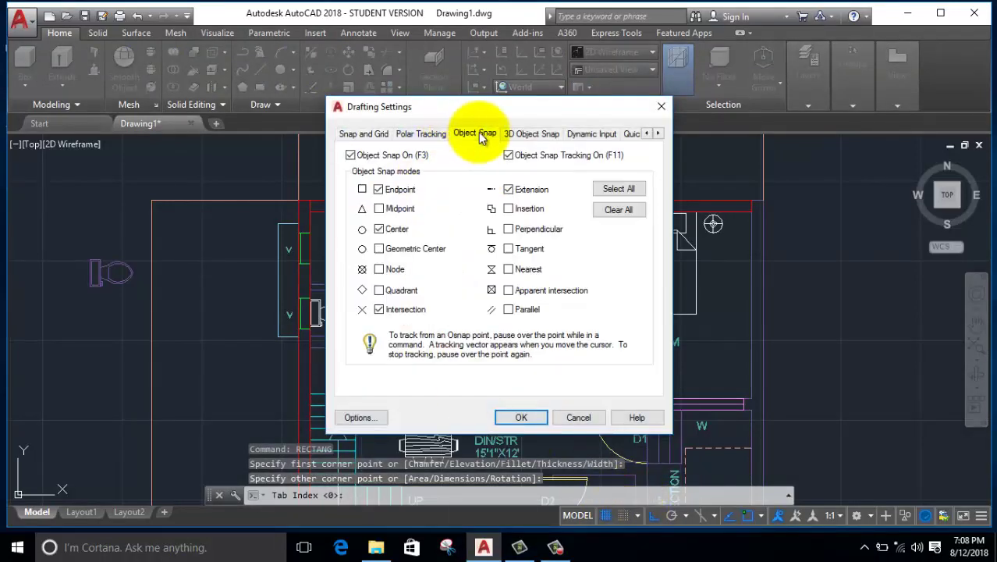
left_click(631, 191)
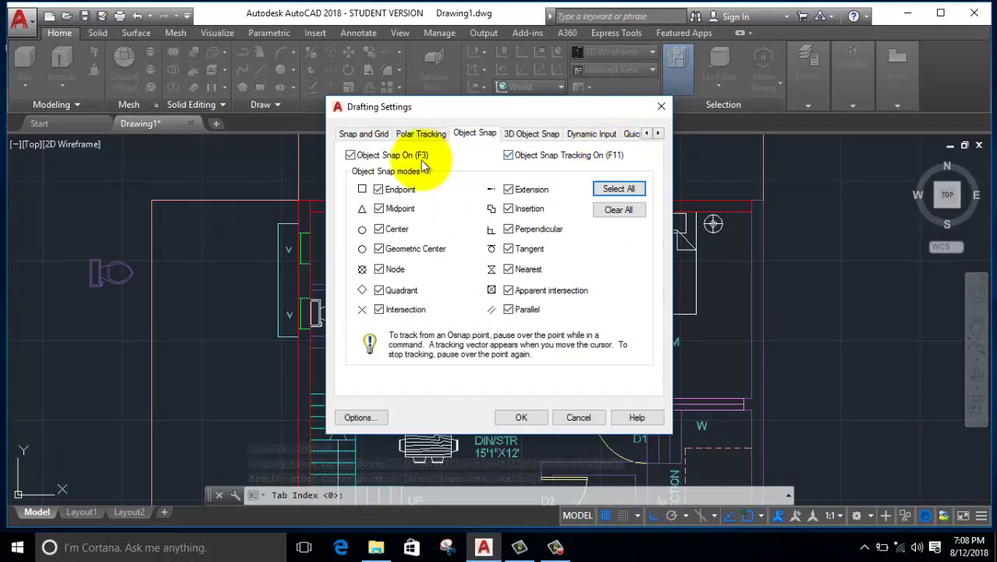
left_click(519, 418)
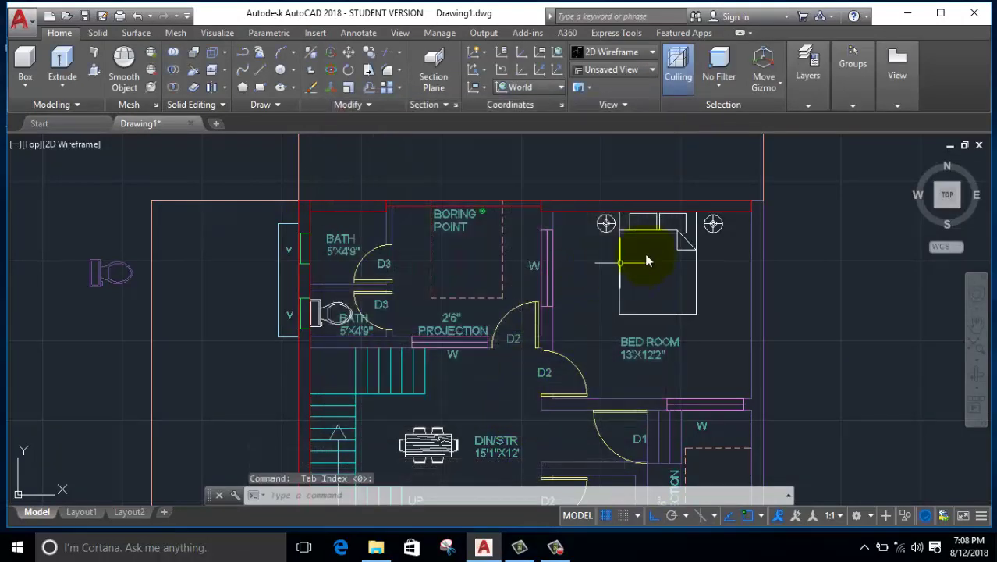
Clear an accidental selection of the red boundary line and enter rc for a rectangle
right_click(810, 181)
left_click(761, 198)
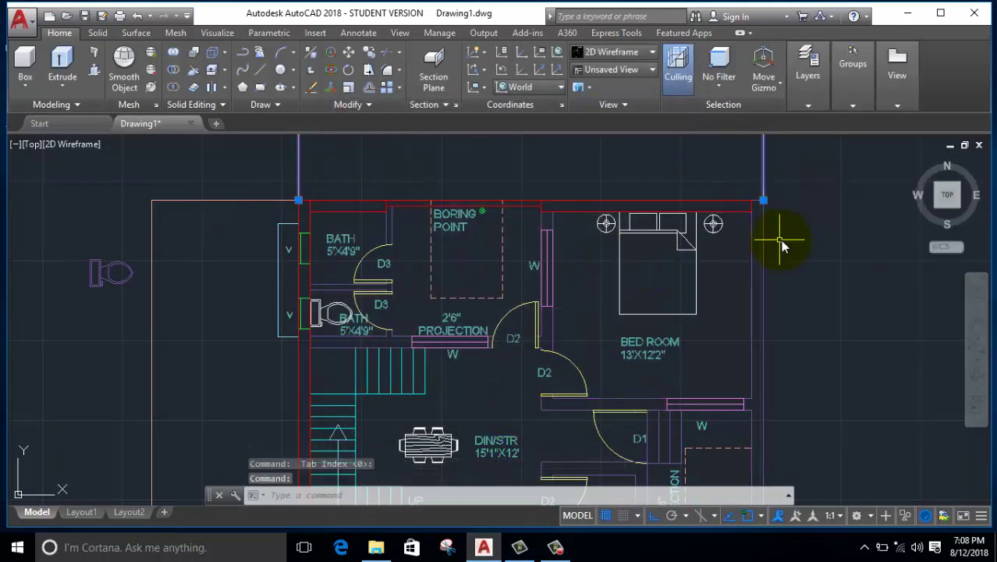
key("Escape")
type("re")
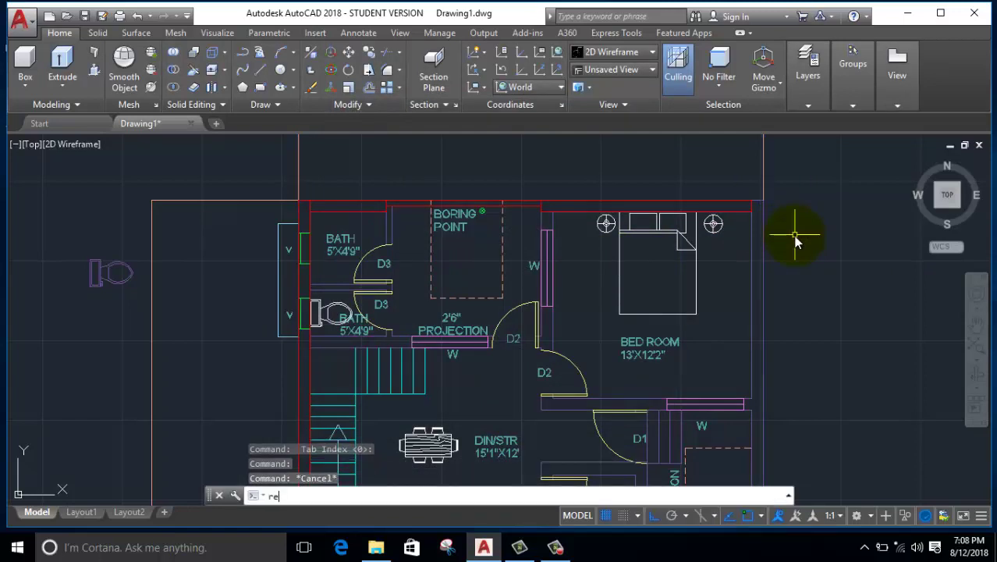
type("c")
Trace the right wall with a rectangle from its top corner to its bottom
key("Return")
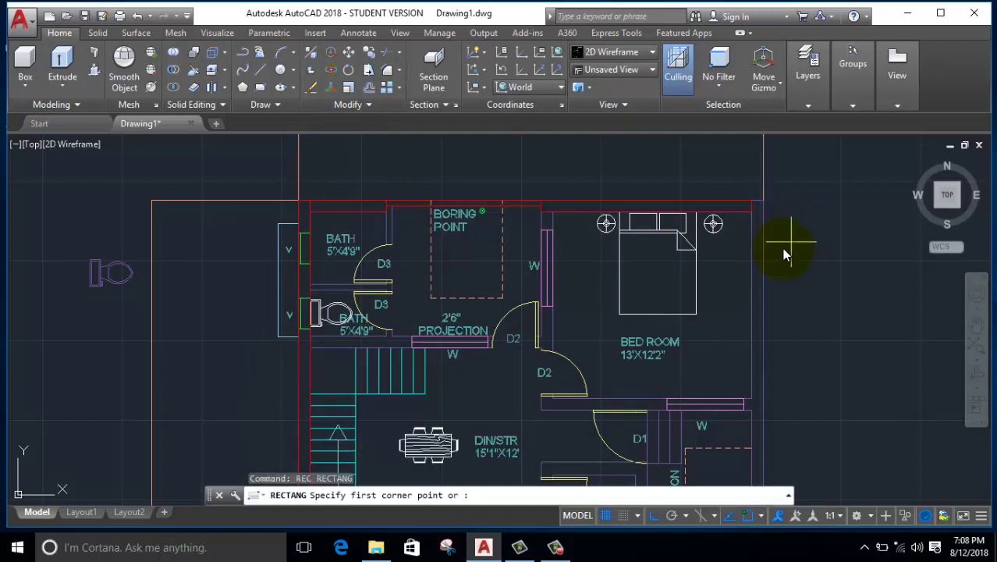
left_click(753, 202)
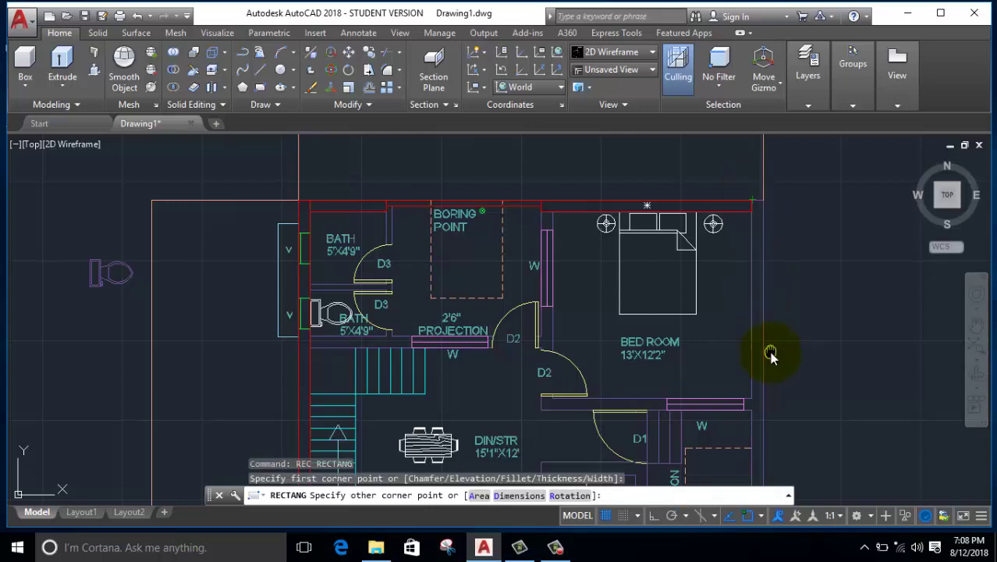
scroll(768, 352, "down", 3)
scroll(768, 296, "down", 3)
scroll(757, 367, "down", 1)
scroll(737, 335, "up", 3)
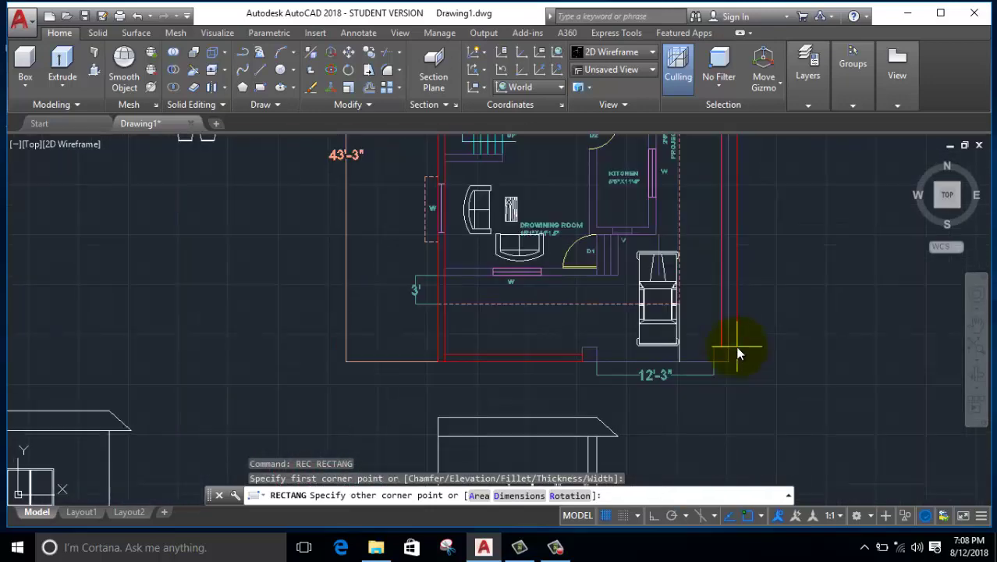
scroll(728, 349, "up", 5)
left_click(726, 348)
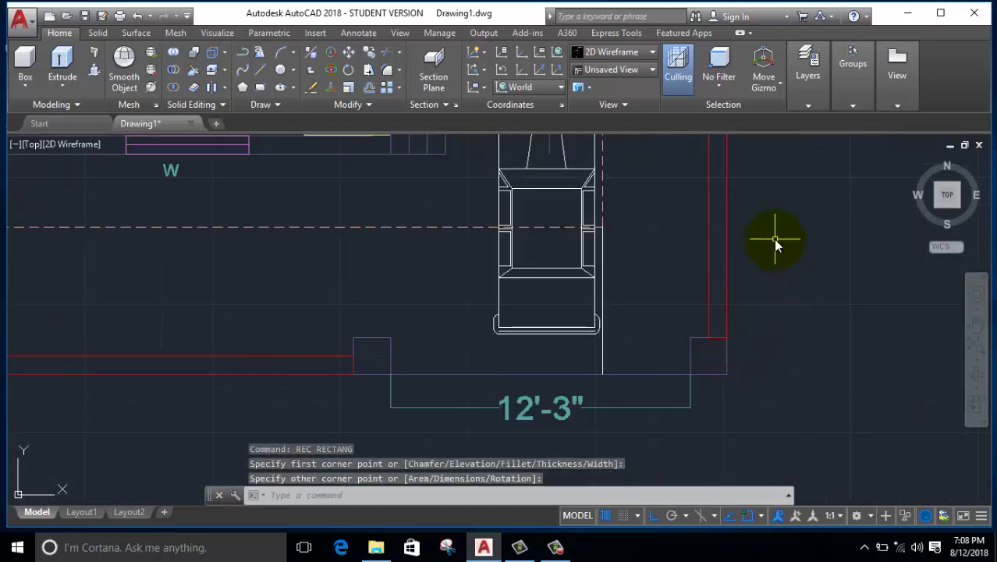
Trace the drawing room's lower wall with a rectangle toward the D1 door
right_click(773, 239)
left_click(796, 248)
scroll(824, 327, "down", 2)
middle_click_drag(545, 289, 544, 338)
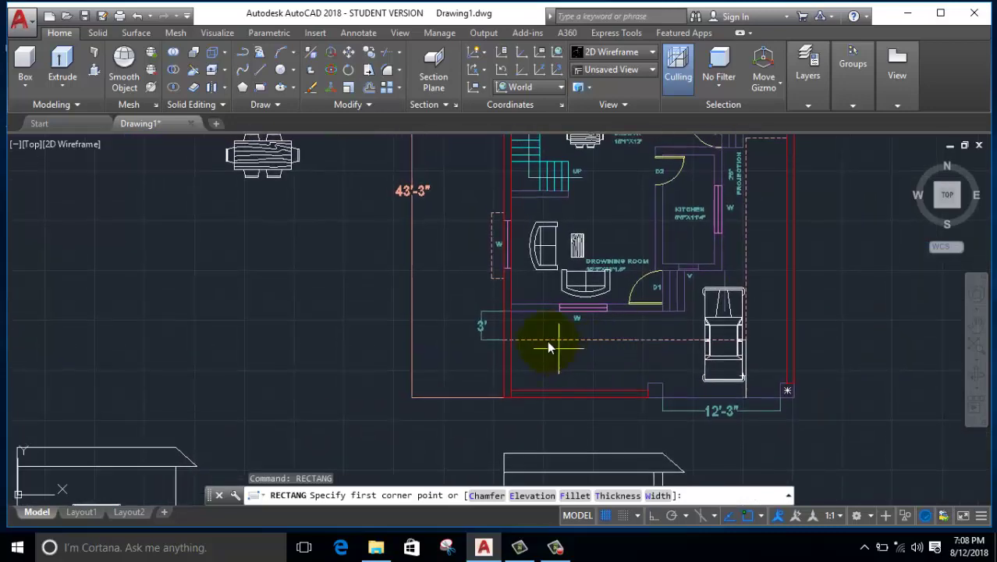
scroll(544, 304, "up", 4)
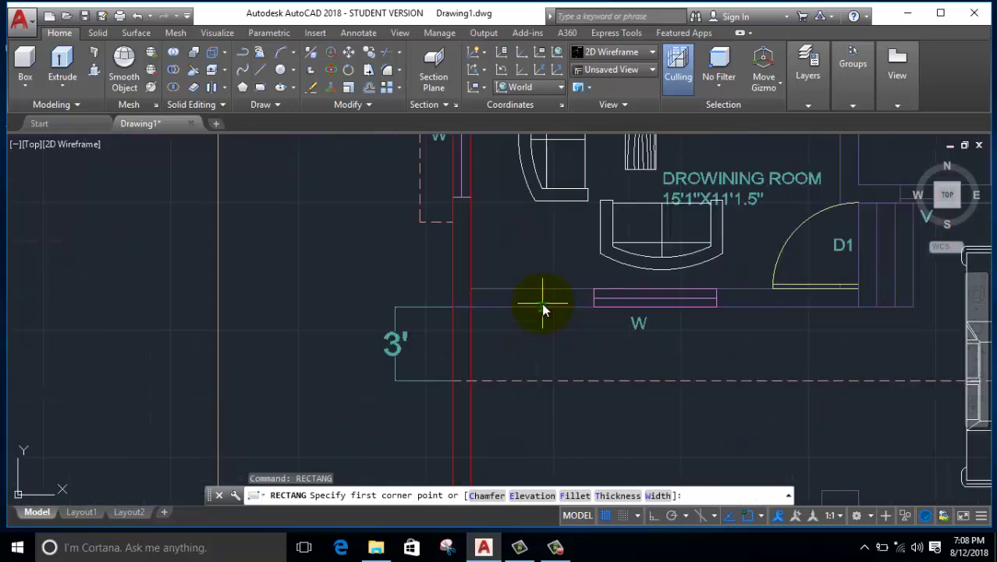
left_click(473, 287)
middle_click_drag(802, 306, 584, 336)
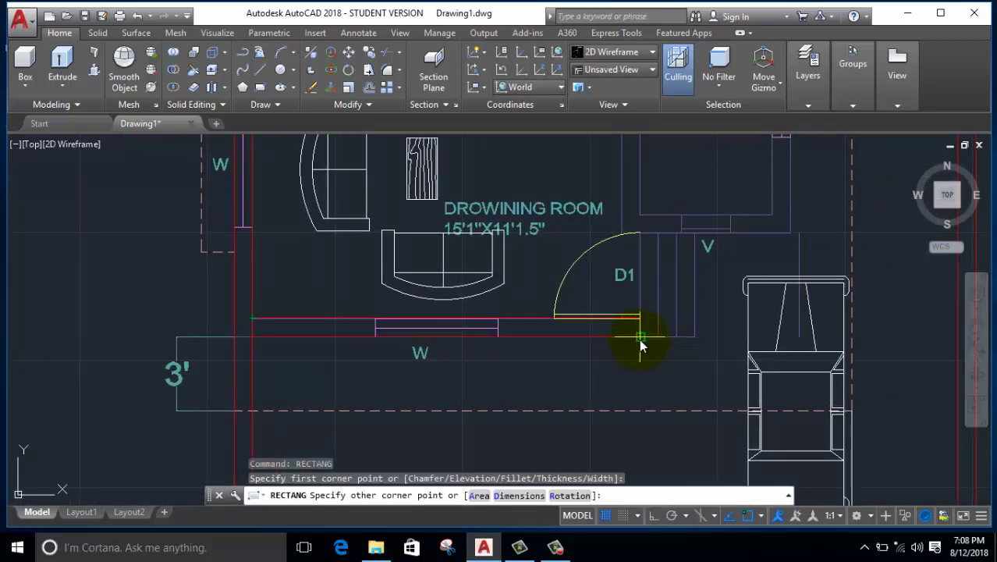
left_click(641, 338)
Start another wall rectangle, then cancel it after a misplaced first corner
right_click(558, 259)
left_click(559, 259)
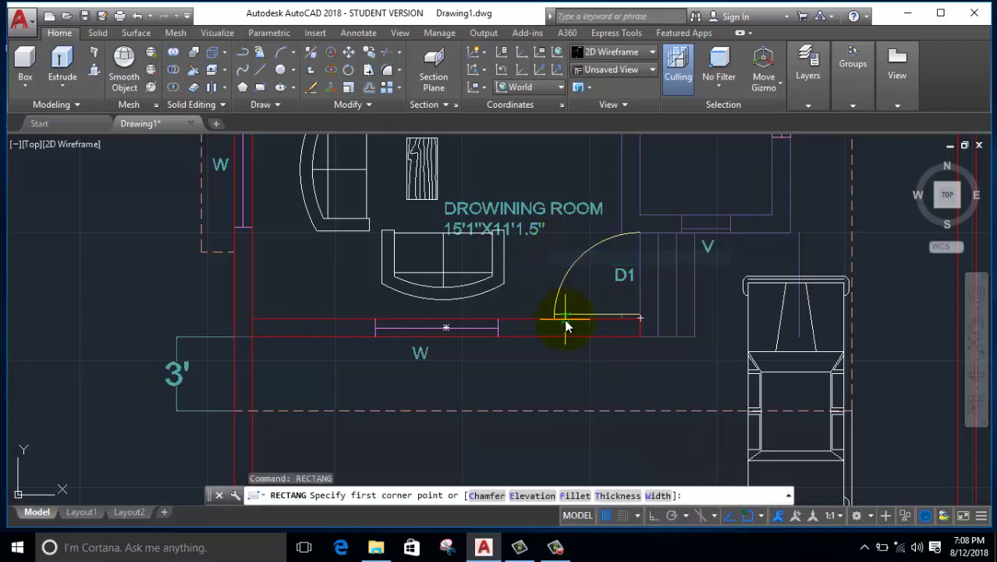
scroll(567, 323, "down", 3)
middle_click_drag(574, 240, 590, 356)
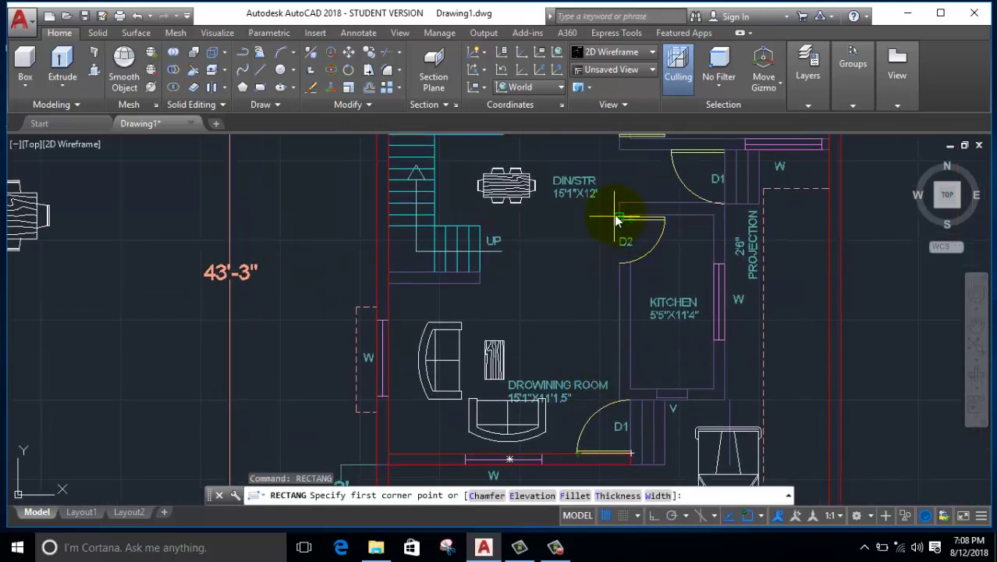
scroll(632, 206, "up", 5)
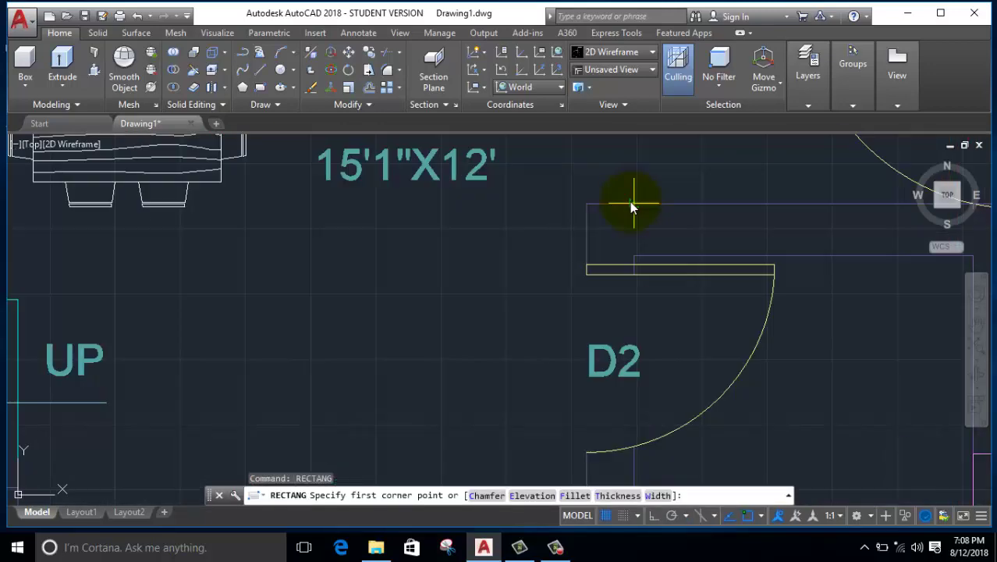
left_click(588, 205)
middle_click_drag(761, 261, 304, 316)
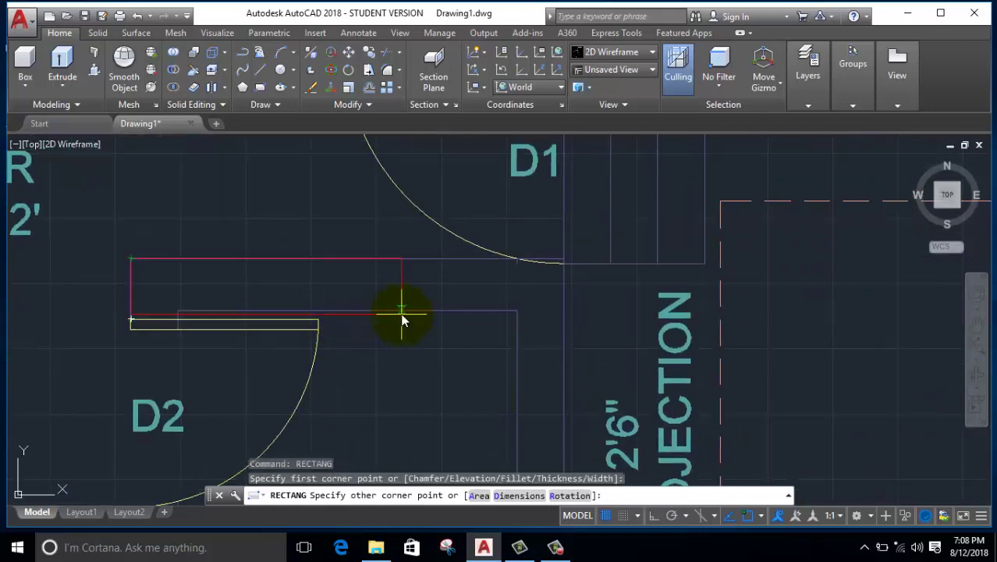
right_click(302, 233)
left_click(336, 259)
Trace the wall from above the D2 door to the corner near D1 with a rectangle
right_click(216, 211)
left_click(251, 216)
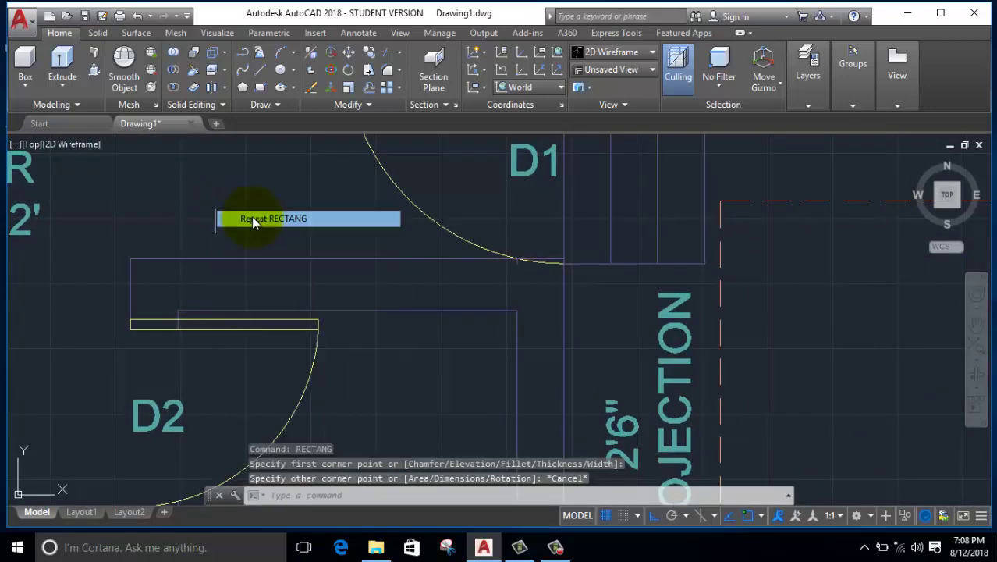
left_click(131, 258)
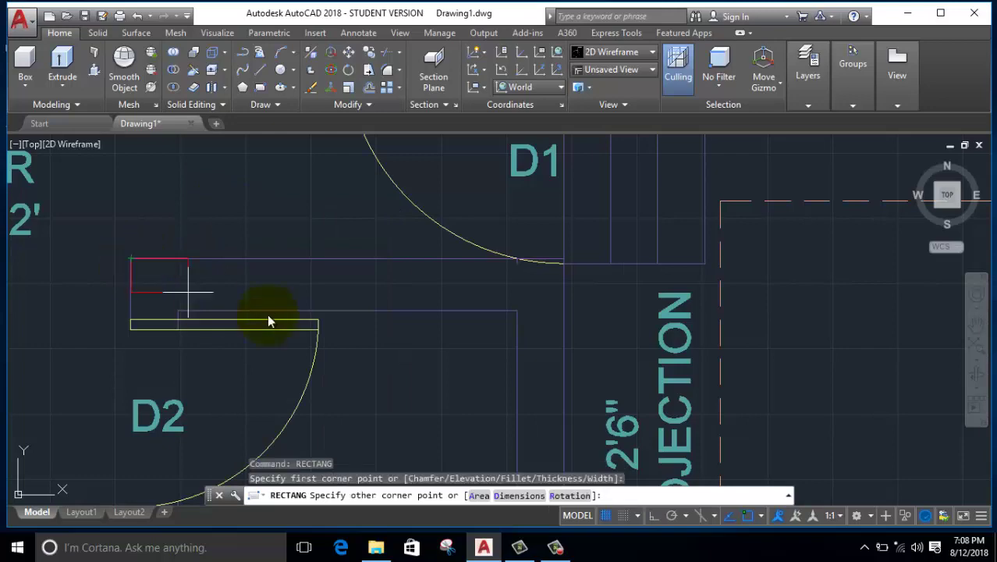
left_click(516, 309)
Outline the kitchen walls with red rectangles, from the door arc to the corner near V, then beside the V window
scroll(534, 343, "down", 2)
right_click(478, 255)
left_click(511, 257)
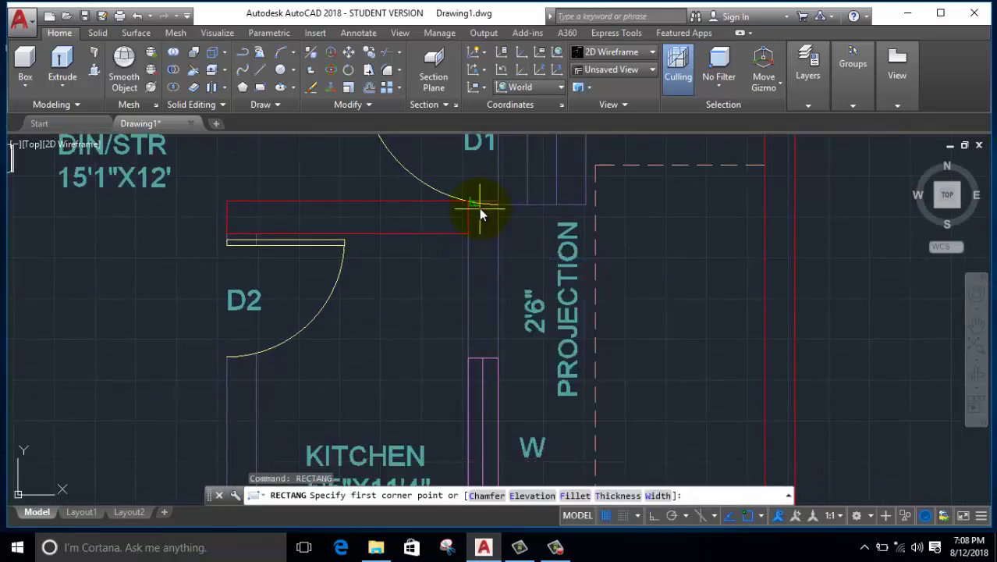
scroll(468, 205, "up", 4)
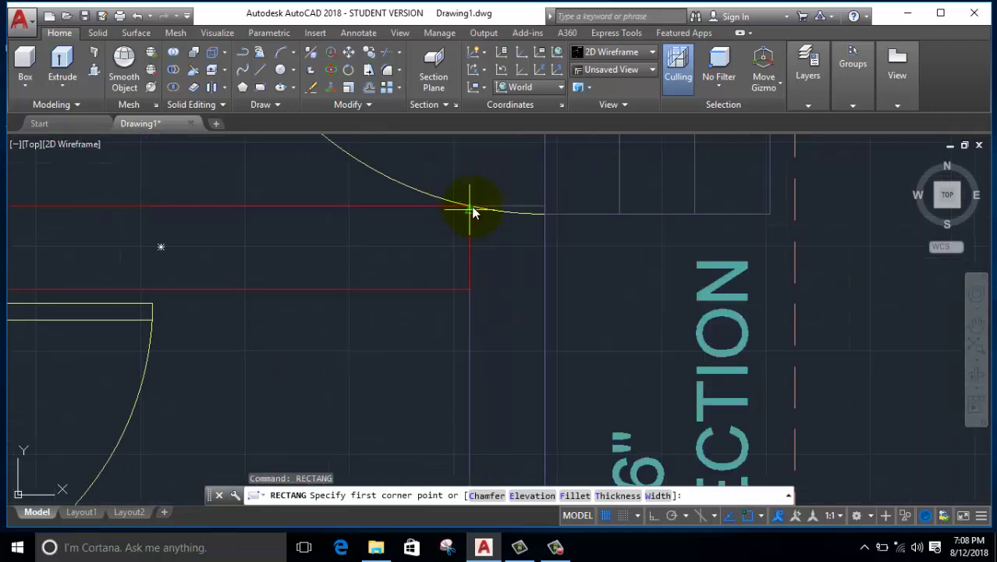
scroll(472, 210, "up", 4)
left_click(458, 209)
scroll(605, 345, "down", 3)
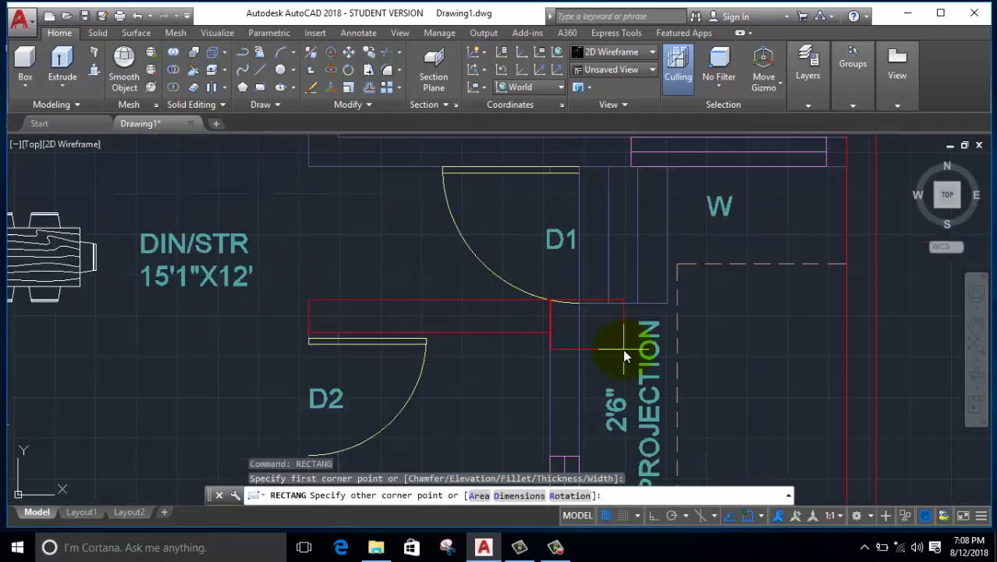
scroll(519, 223, "down", 3)
scroll(478, 290, "down", 2)
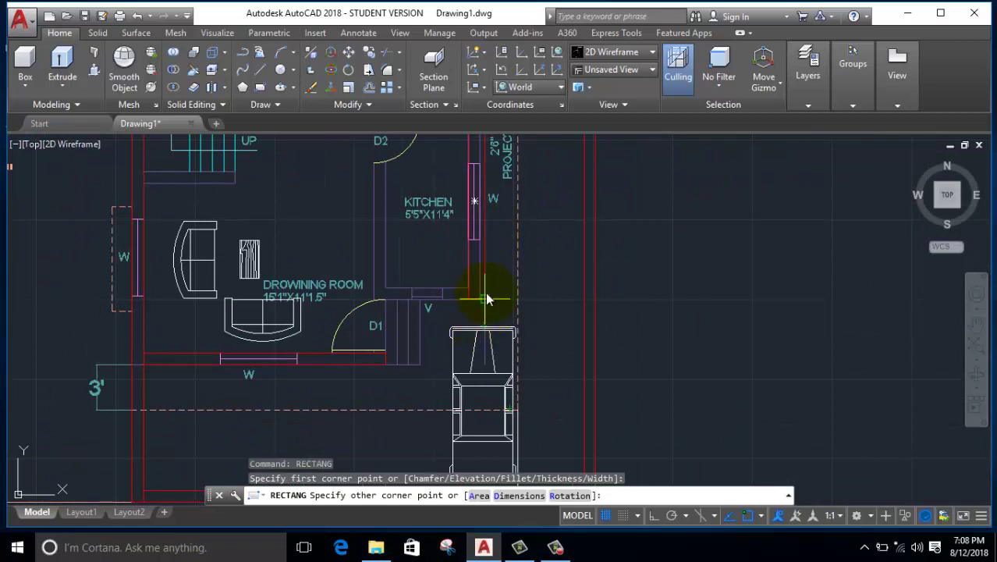
scroll(486, 296, "up", 4)
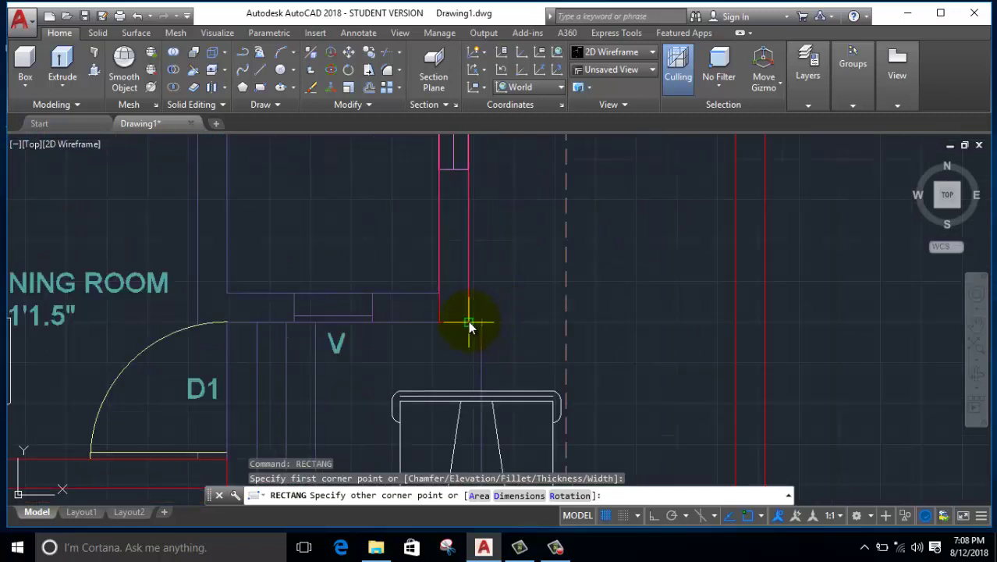
left_click(473, 325)
right_click(330, 235)
left_click(343, 246)
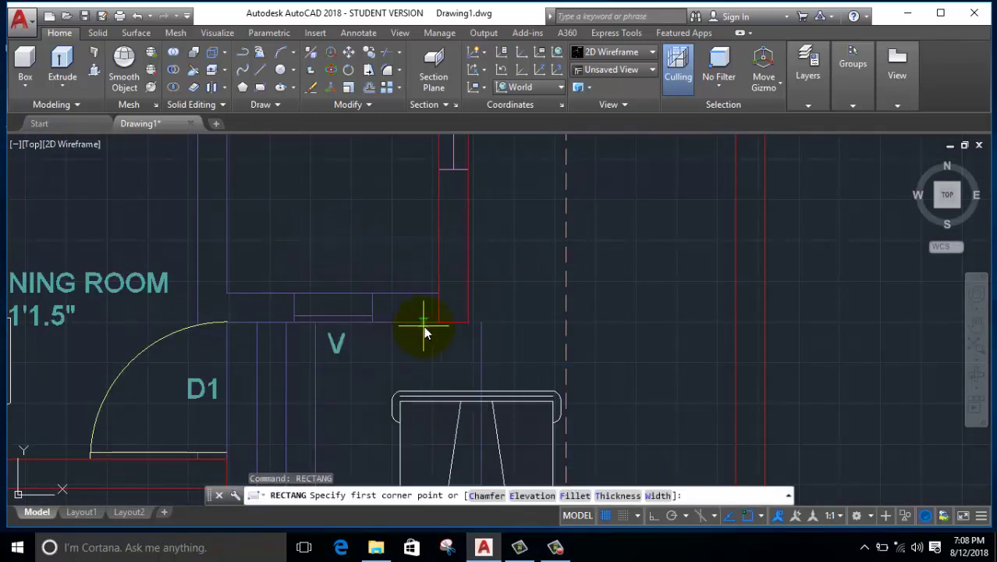
left_click(440, 321)
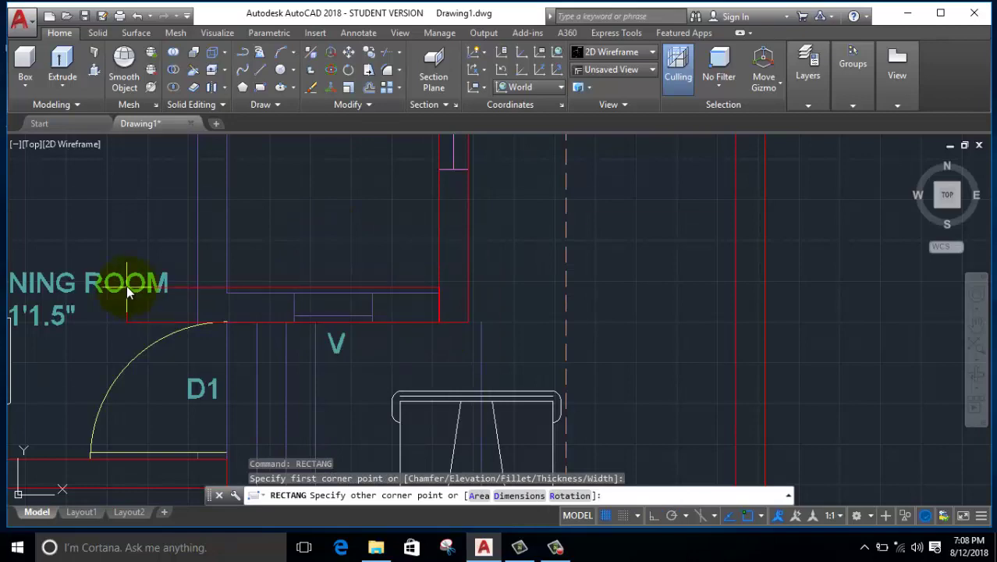
left_click(227, 293)
Draw a red rectangle along the wall leading toward the D2 door
right_click(248, 214)
left_click(261, 225)
left_click(228, 322)
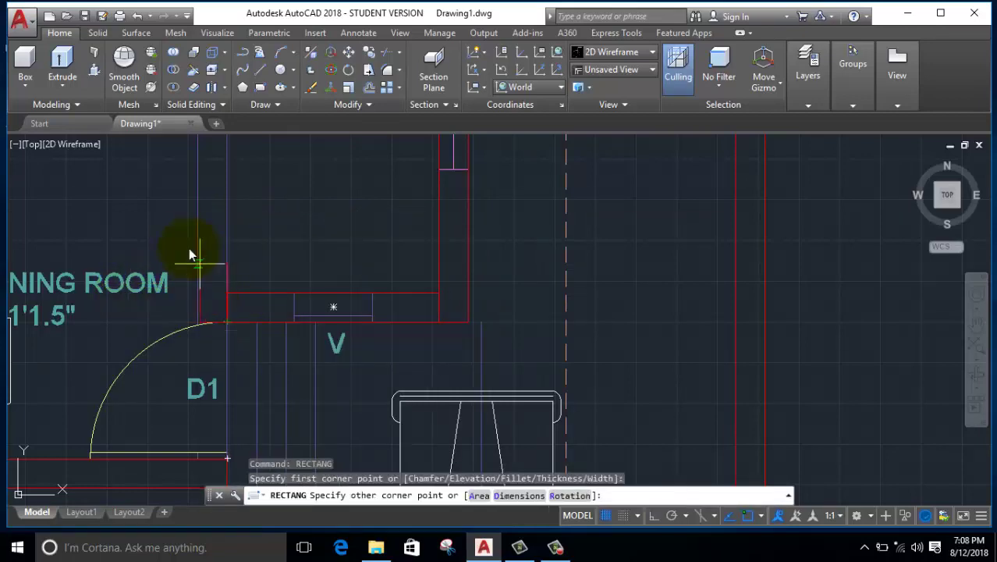
middle_click_drag(189, 252, 278, 364)
scroll(278, 312, "down", 2)
scroll(281, 265, "up", 3)
scroll(289, 234, "up", 2)
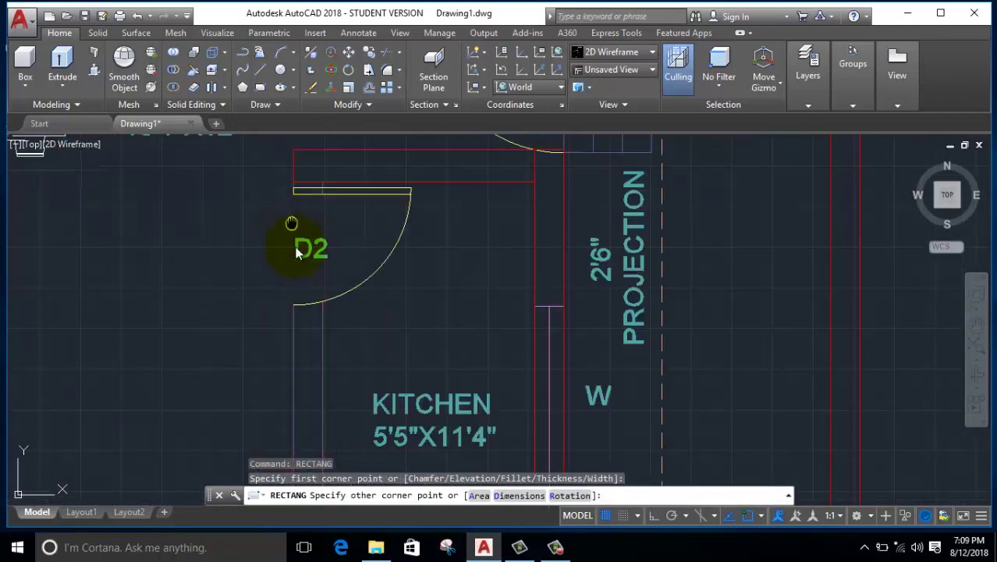
scroll(297, 227, "up", 1)
scroll(296, 225, "up", 2)
scroll(294, 234, "up", 2)
left_click(293, 244)
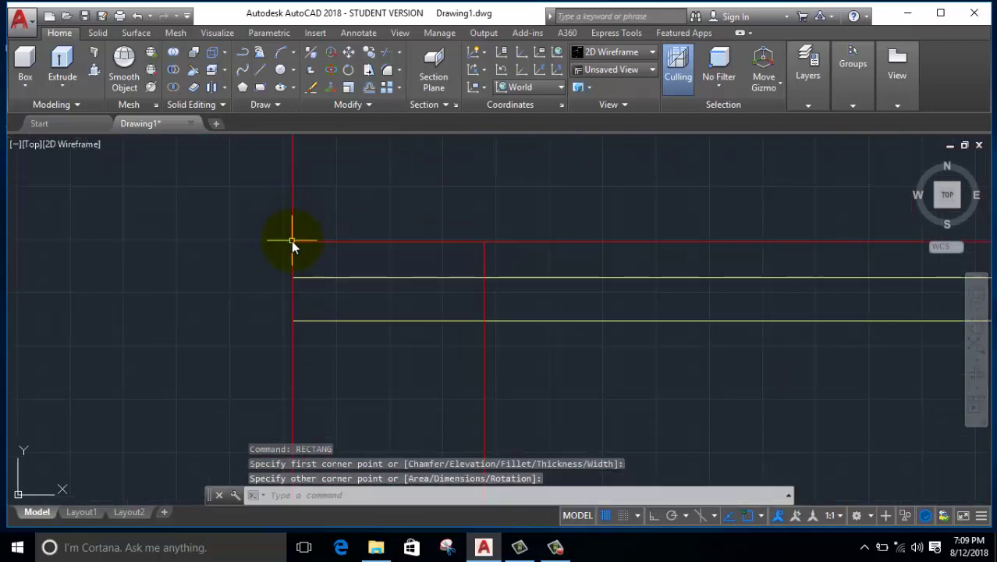
scroll(327, 265, "down", 3)
Trace the bedroom's lower wall from its end to the wall end by D2
right_click(311, 192)
left_click(337, 201)
middle_click_drag(338, 200, 370, 334)
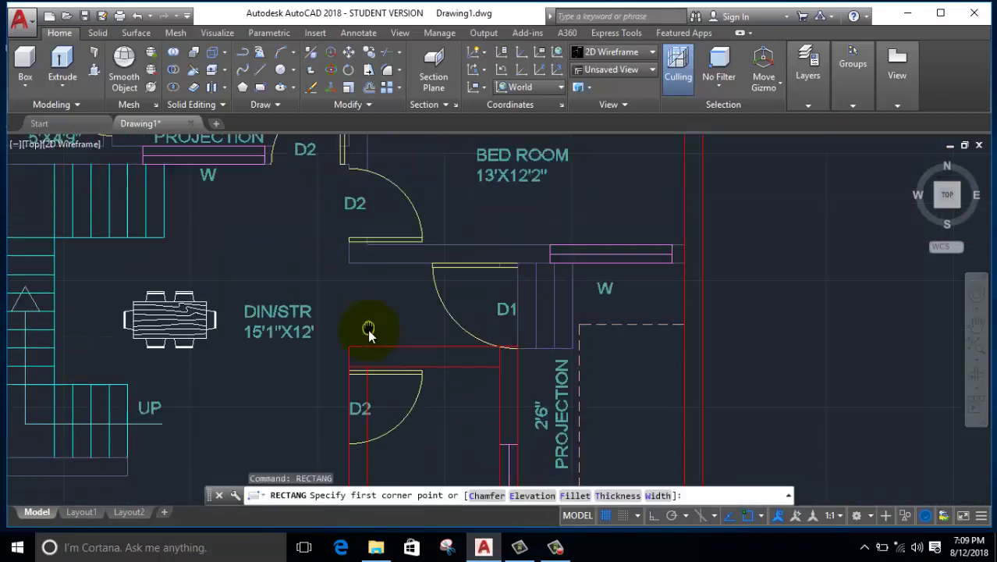
scroll(351, 250, "up", 4)
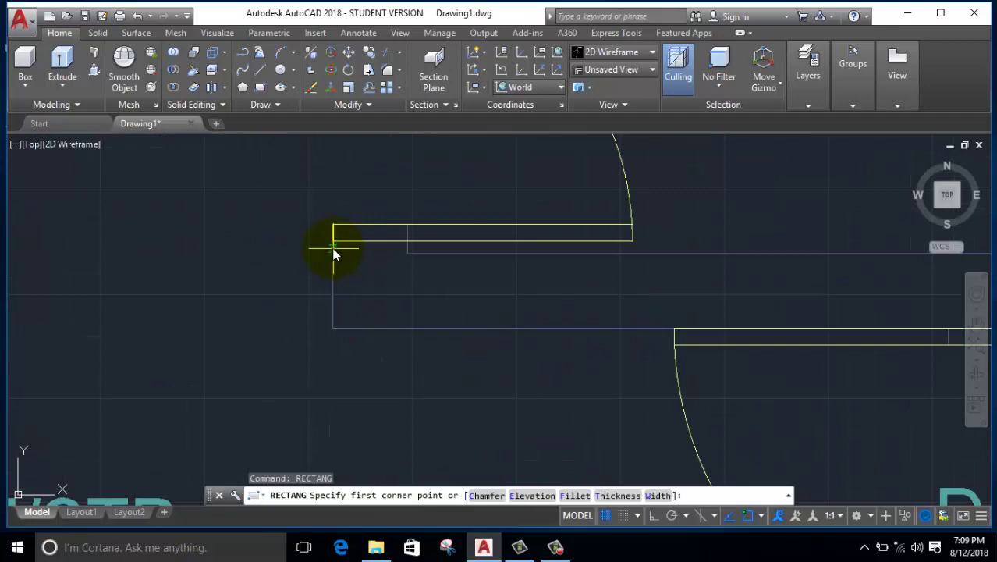
scroll(534, 350, "down", 4)
scroll(534, 350, "up", 1)
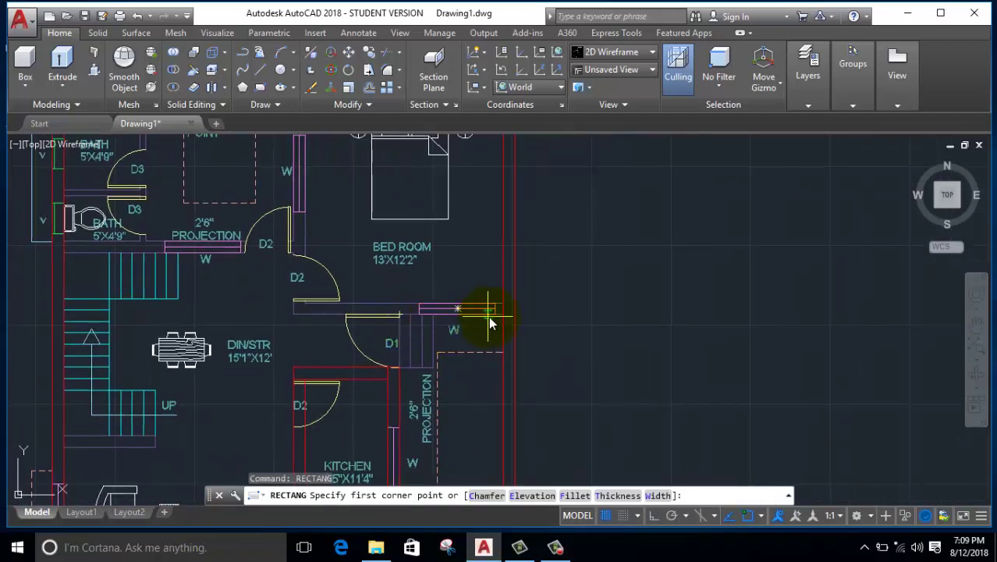
scroll(488, 318, "up", 1)
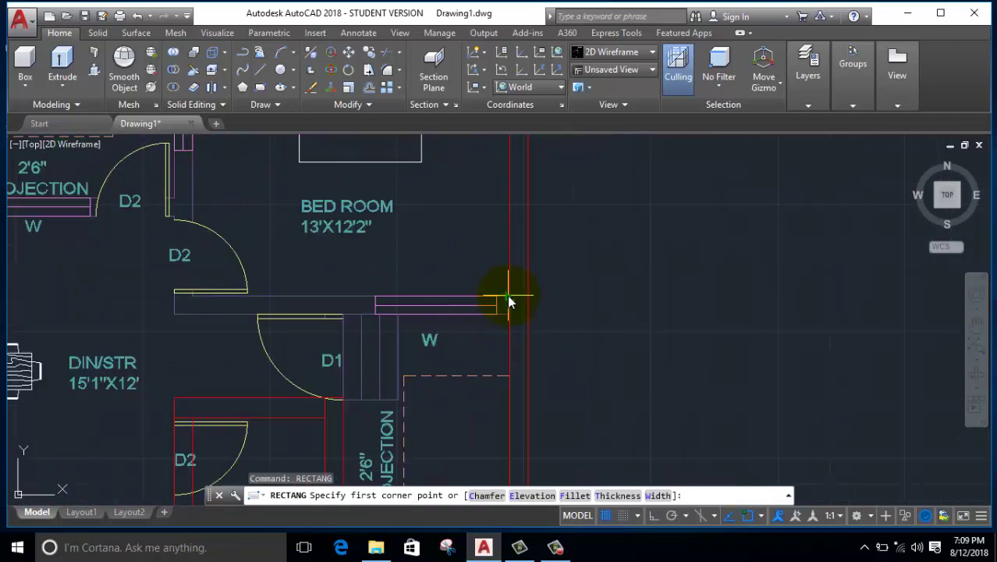
left_click(508, 302)
scroll(178, 312, "up", 2)
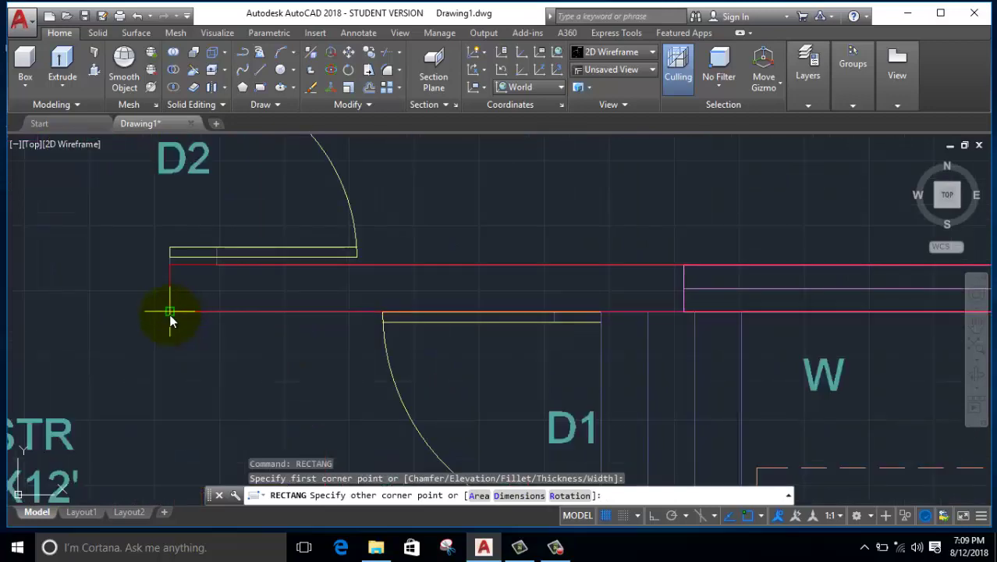
left_click(169, 314)
Add a red rectangle along the bedroom's left wall up to its corner
right_click(131, 252)
left_click(188, 264)
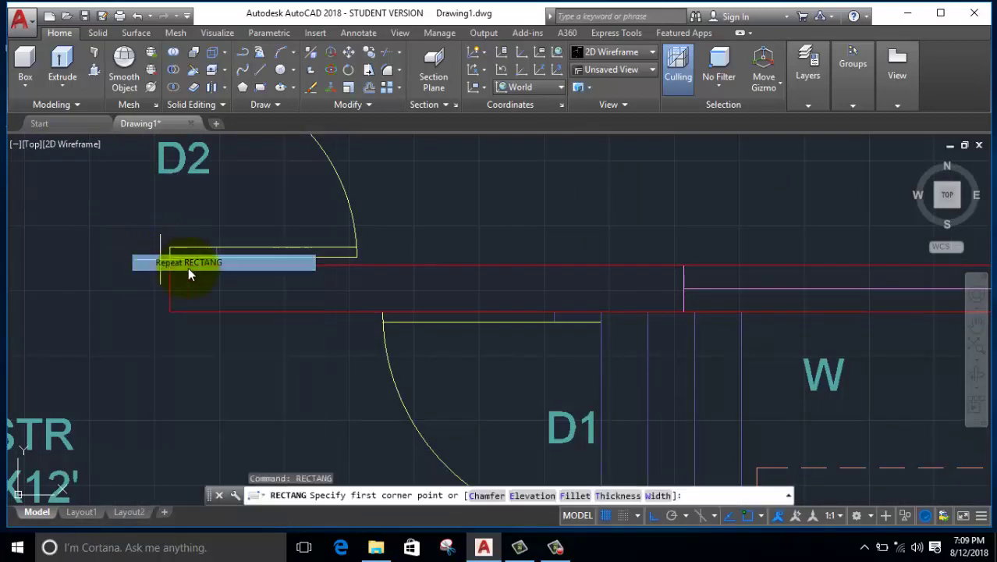
left_click(216, 263)
scroll(276, 372, "down", 4)
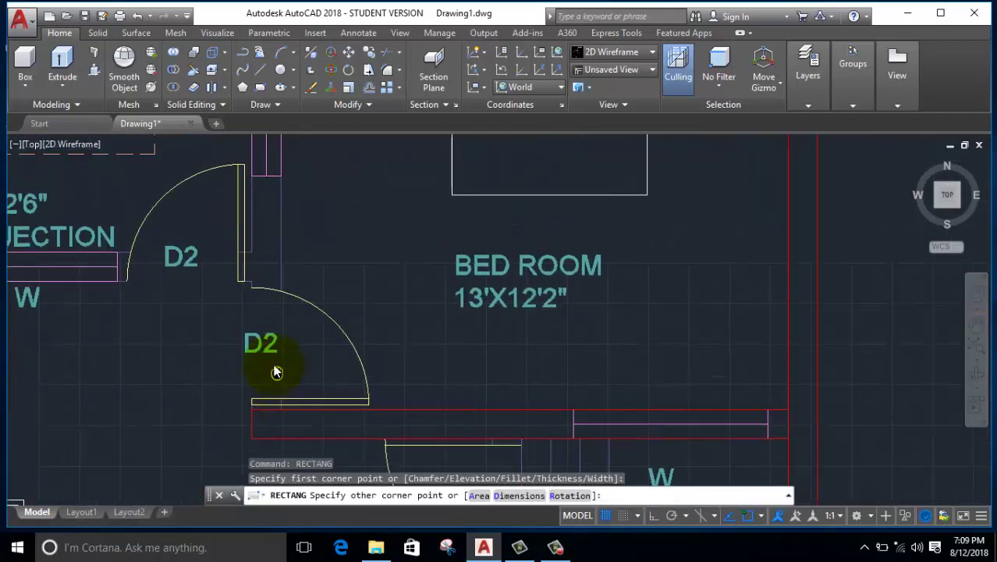
scroll(269, 247, "down", 2)
scroll(287, 419, "up", 5)
scroll(281, 285, "up", 4)
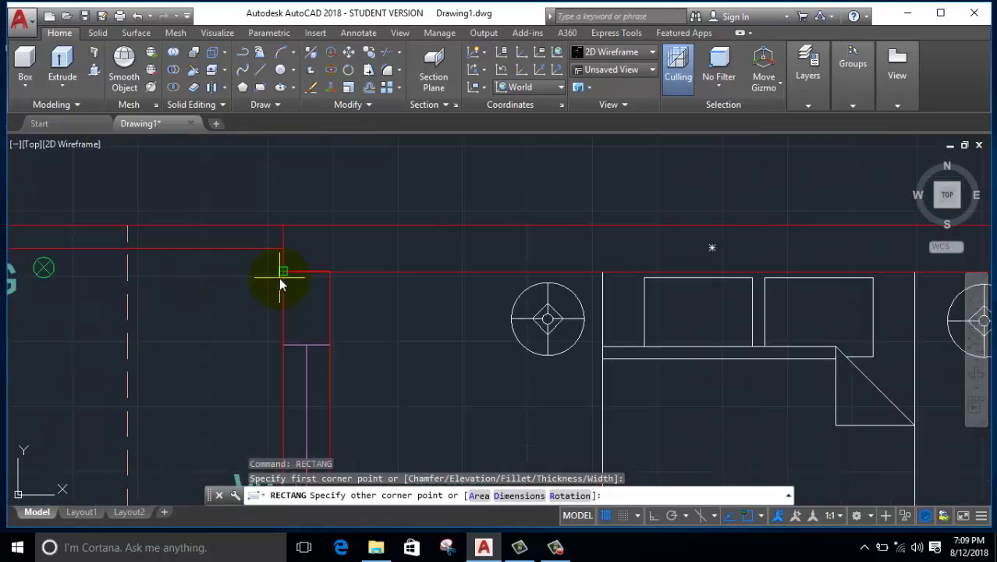
left_click(280, 270)
scroll(280, 271, "down", 3)
Outline the bath walls: the top wall to the D3 door gap, then along the bath wall
scroll(437, 304, "down", 2)
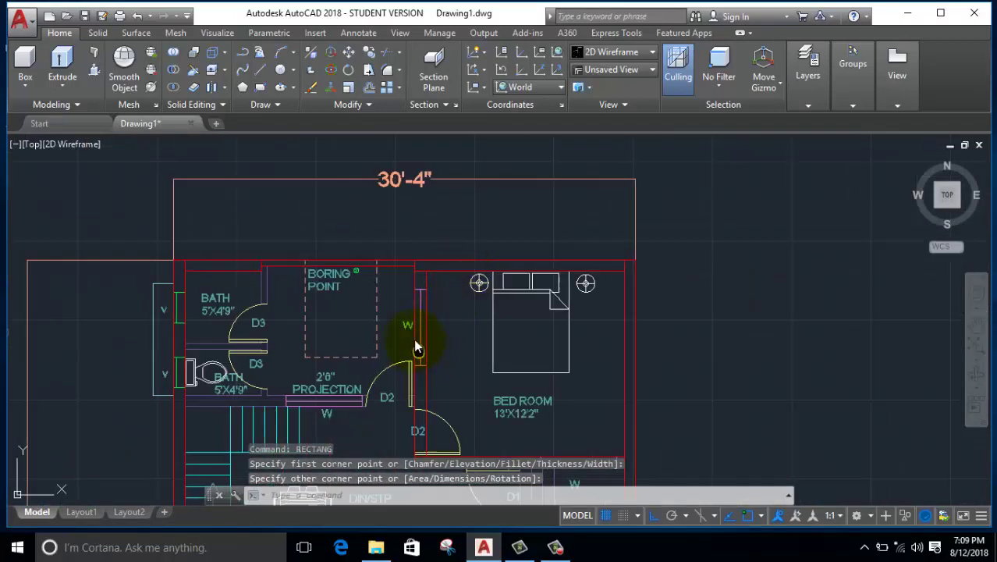
scroll(414, 339, "up", 1)
right_click(203, 194)
left_click(229, 204)
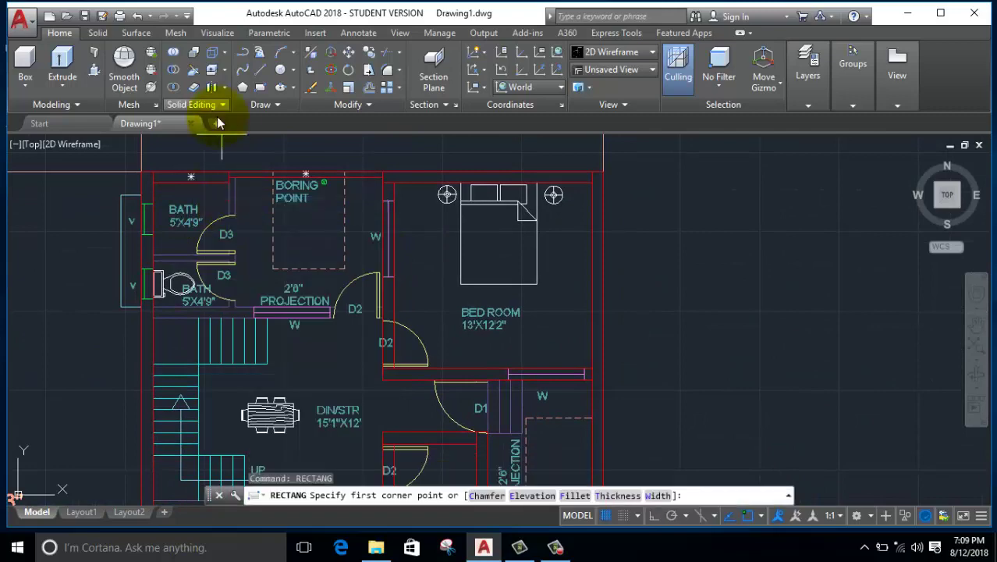
scroll(218, 186, "up", 5)
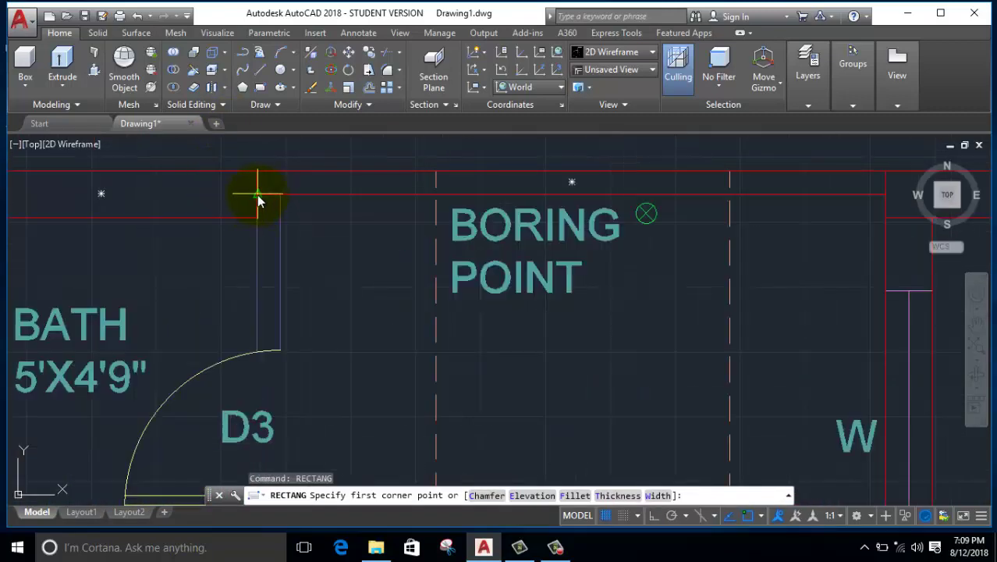
left_click(281, 195)
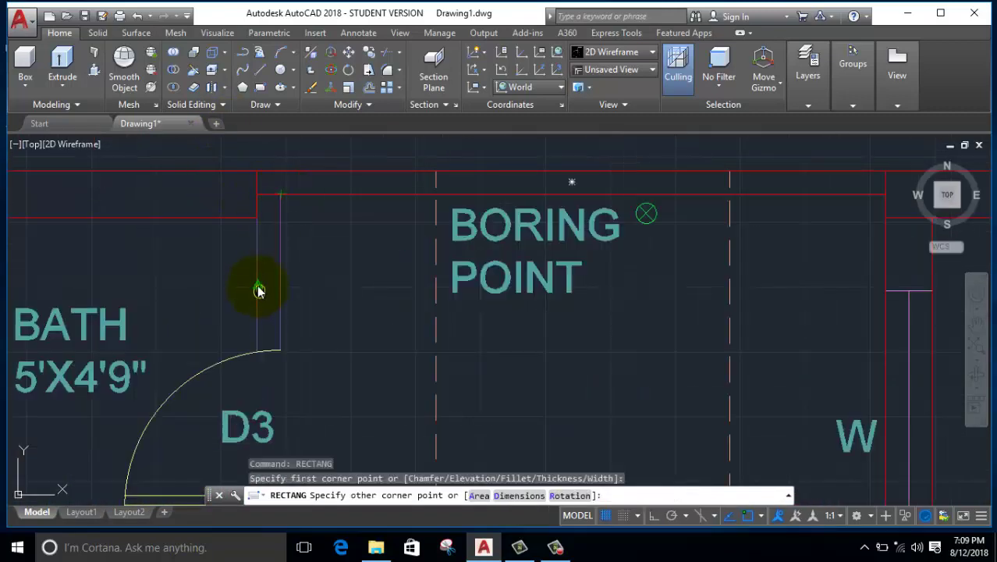
scroll(239, 207, "down", 5)
scroll(243, 269, "up", 4)
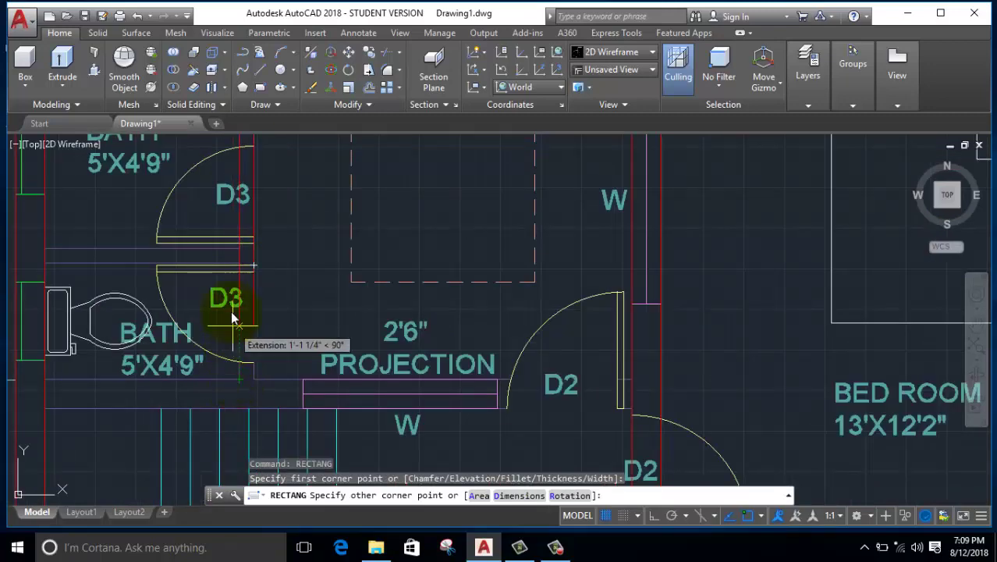
scroll(236, 257, "up", 2)
left_click(237, 250)
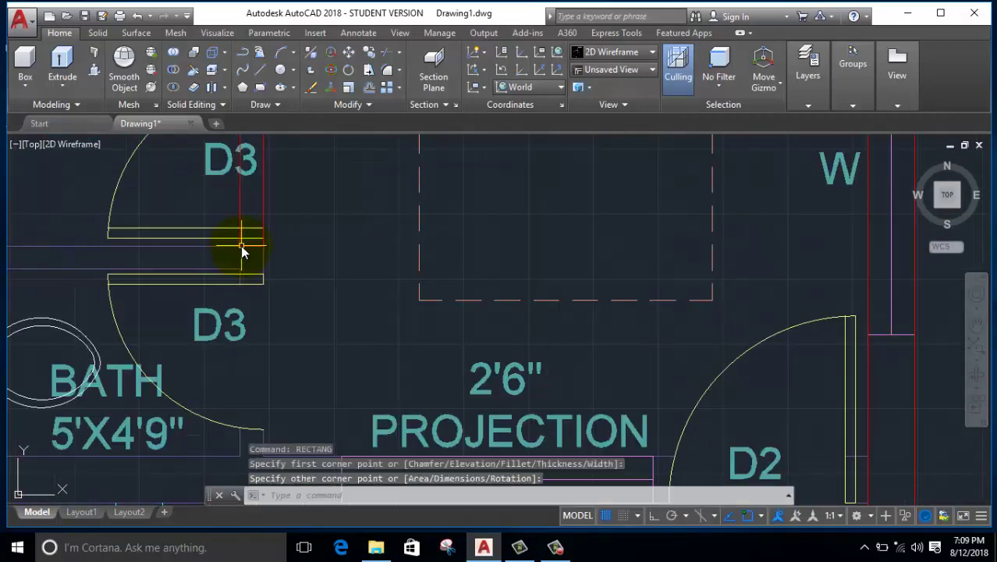
right_click(290, 169)
left_click(332, 182)
scroll(360, 218, "down", 3)
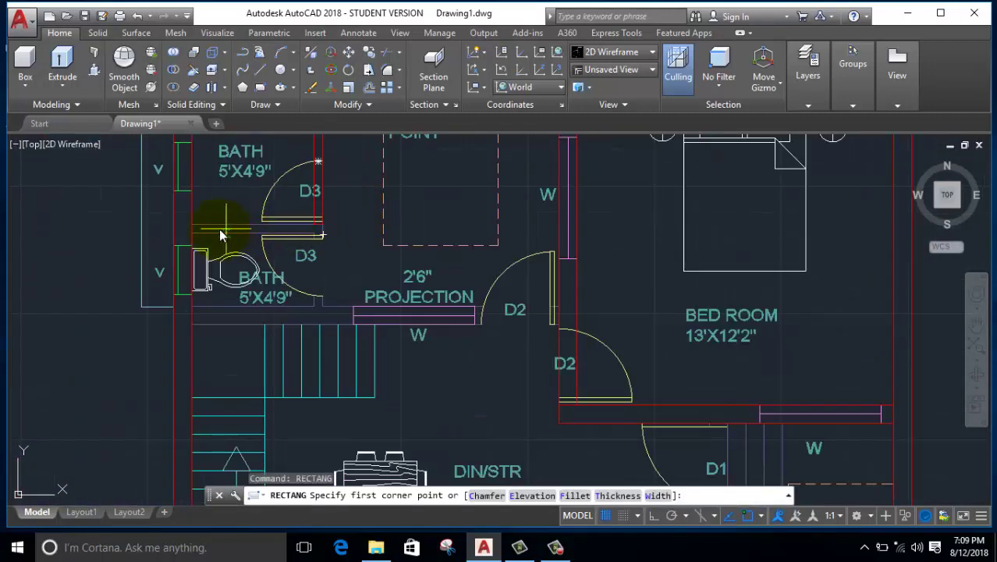
scroll(181, 228, "up", 2)
left_click(185, 226)
scroll(382, 243, "up", 2)
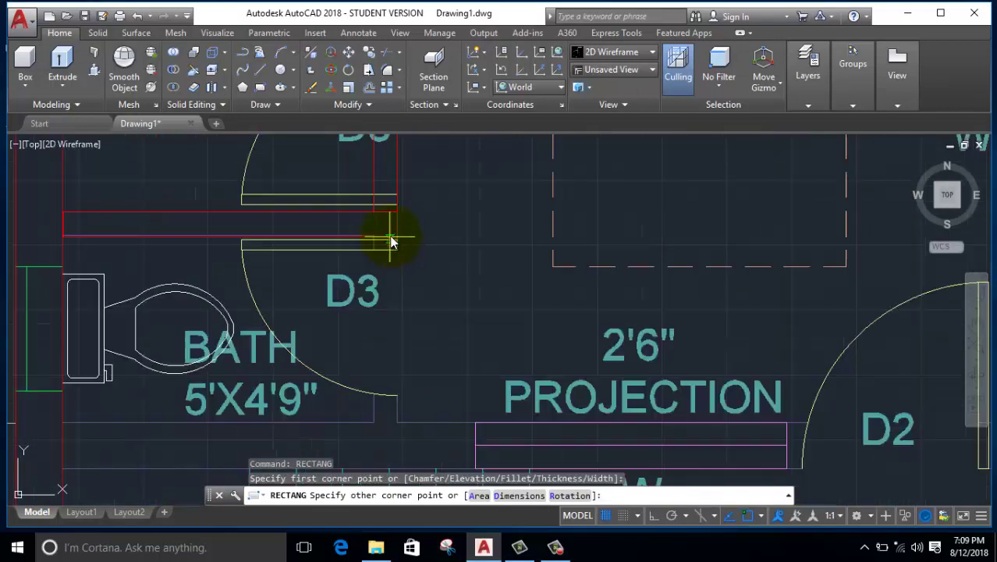
scroll(395, 241, "up", 4)
left_click(346, 233)
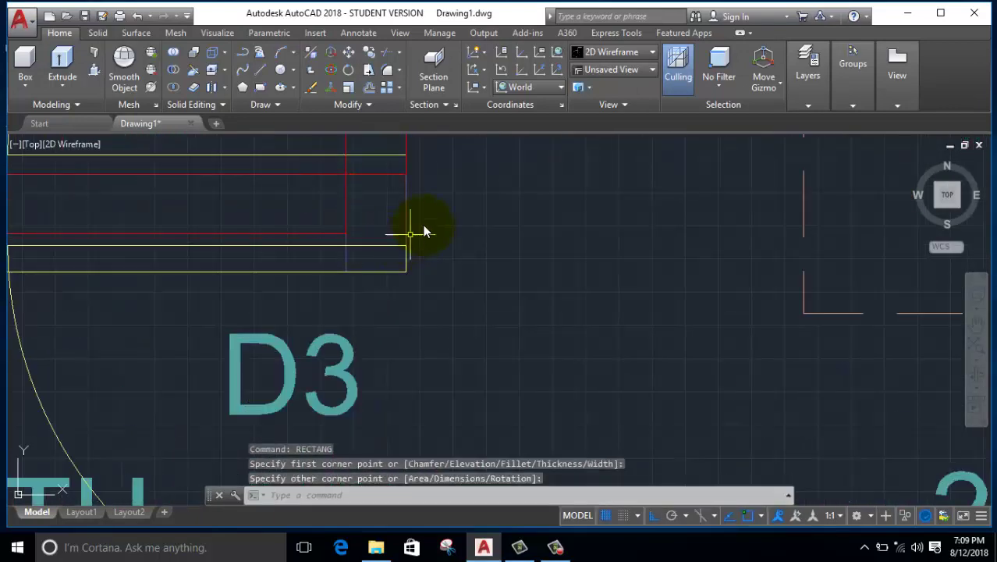
Draw a red rectangle along the wall beside the projection
right_click(439, 188)
left_click(450, 194)
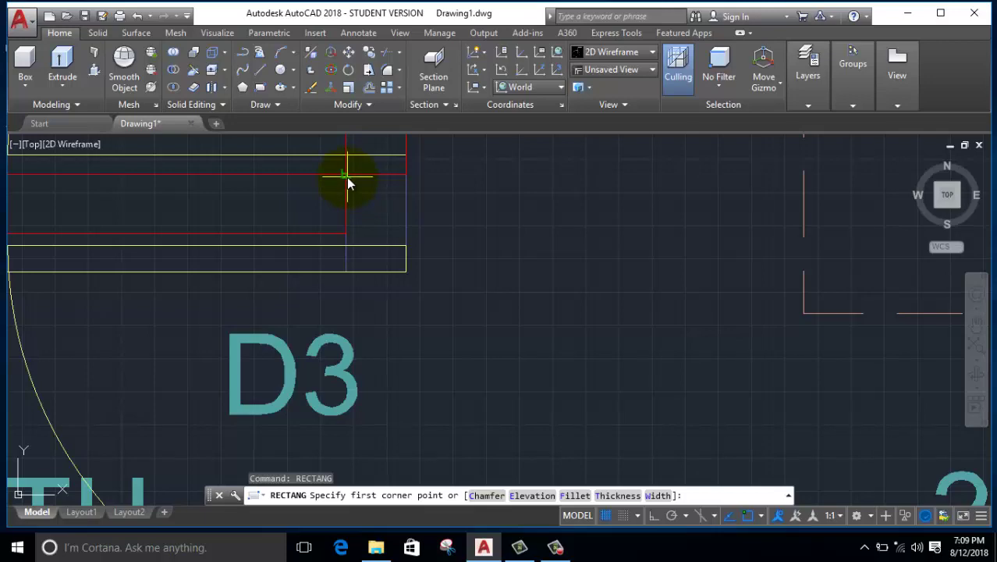
left_click(346, 178)
scroll(416, 266, "down", 5)
scroll(375, 232, "down", 2)
scroll(369, 250, "up", 1)
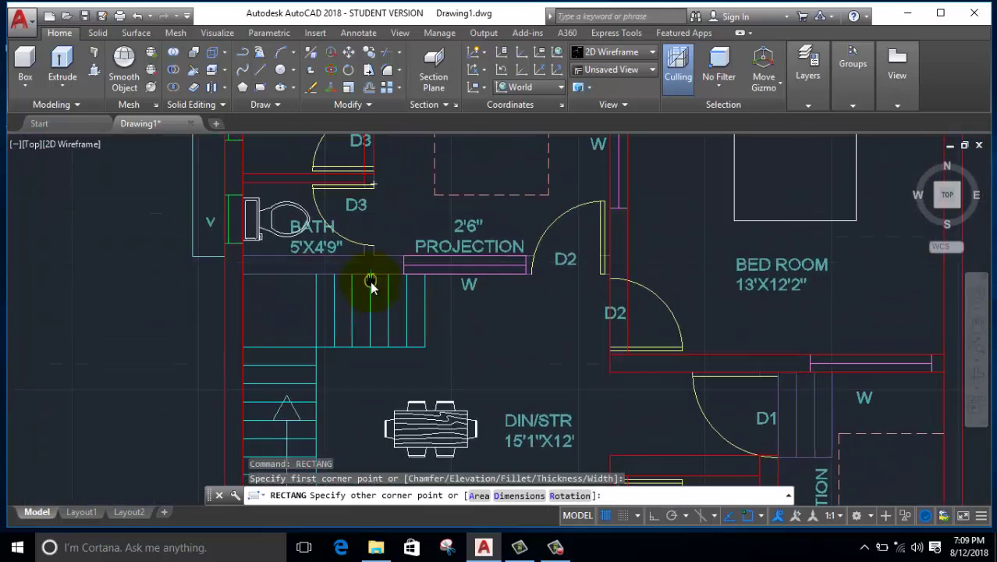
scroll(376, 269, "up", 1)
scroll(379, 273, "up", 2)
left_click(373, 277)
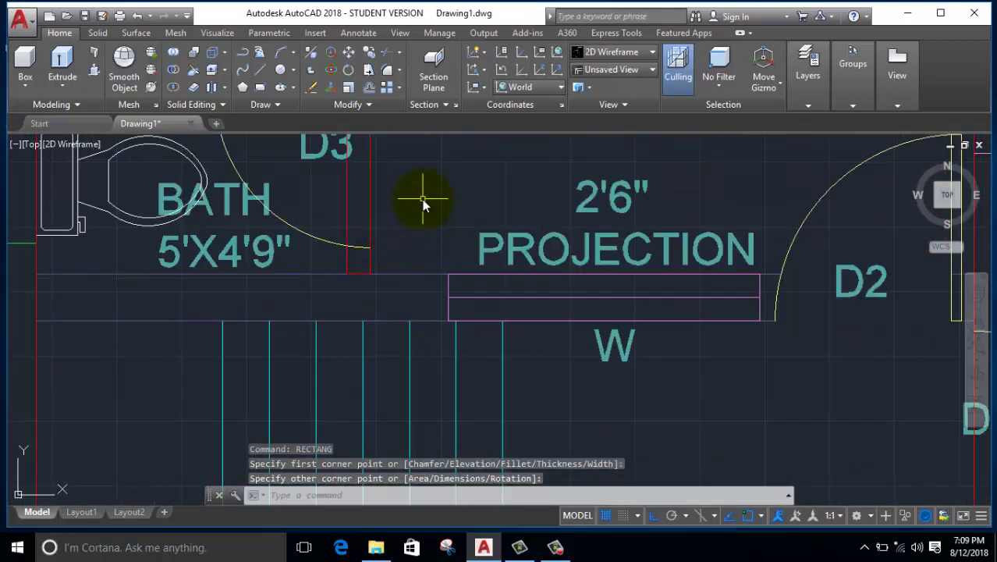
Trace the long wall from left of the bath to near door D2
right_click(422, 200)
left_click(451, 209)
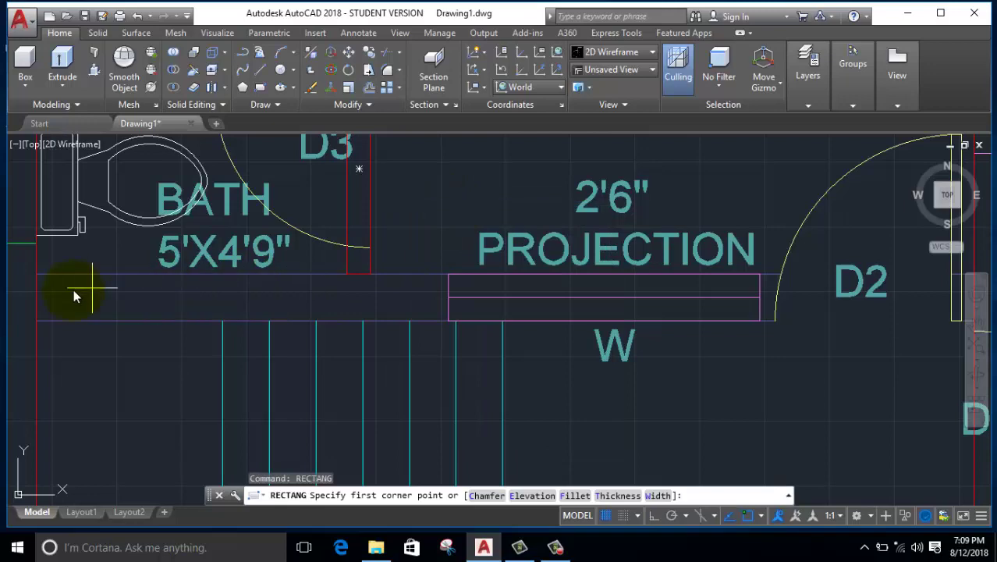
left_click(37, 273)
scroll(527, 349, "down", 2)
scroll(632, 351, "down", 3)
scroll(632, 338, "up", 4)
scroll(712, 361, "up", 4)
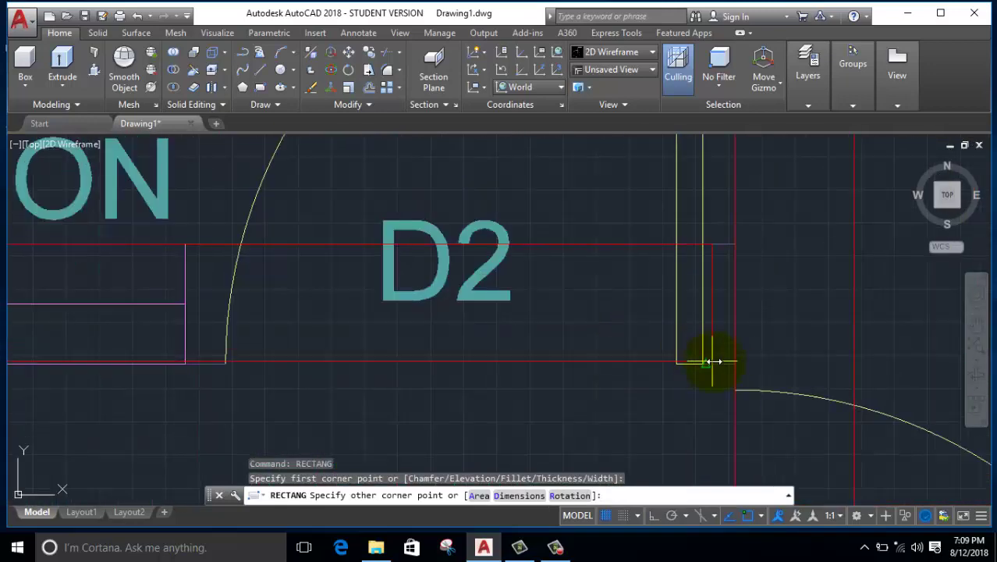
left_click(735, 364)
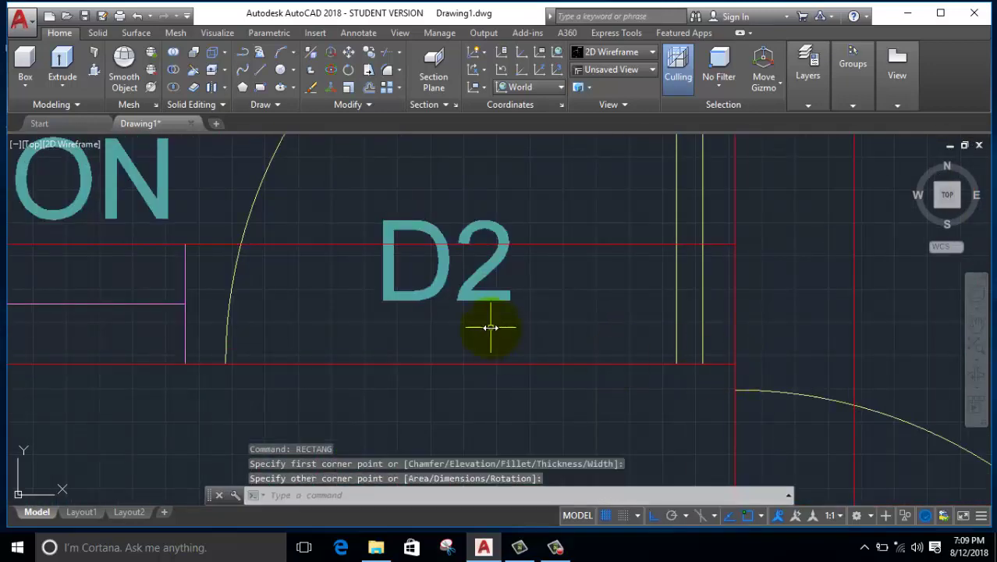
scroll(490, 327, "down", 3)
scroll(546, 332, "down", 2)
scroll(557, 306, "down", 1)
scroll(503, 216, "down", 1)
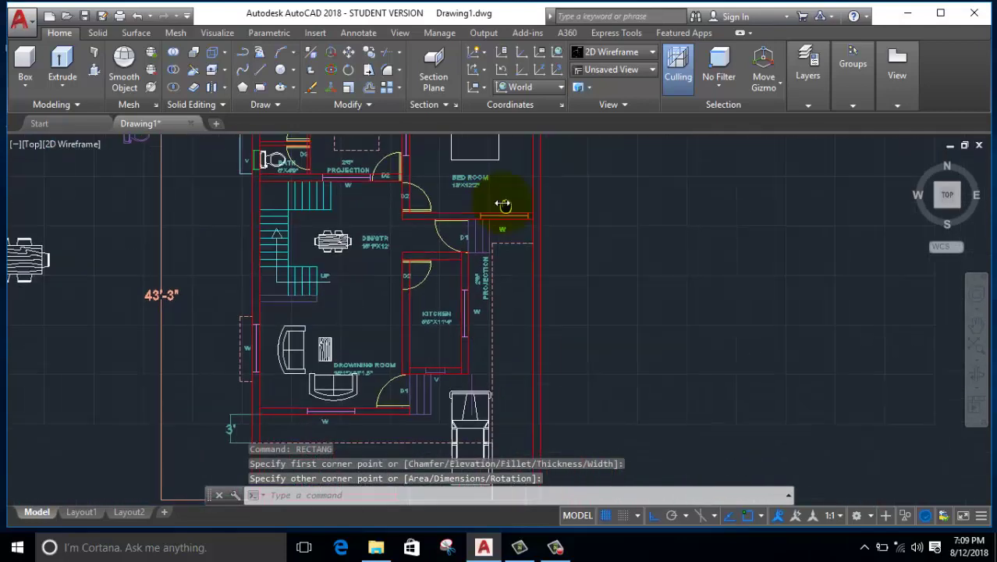
scroll(507, 240, "down", 1)
scroll(523, 329, "down", 1)
scroll(514, 312, "down", 2)
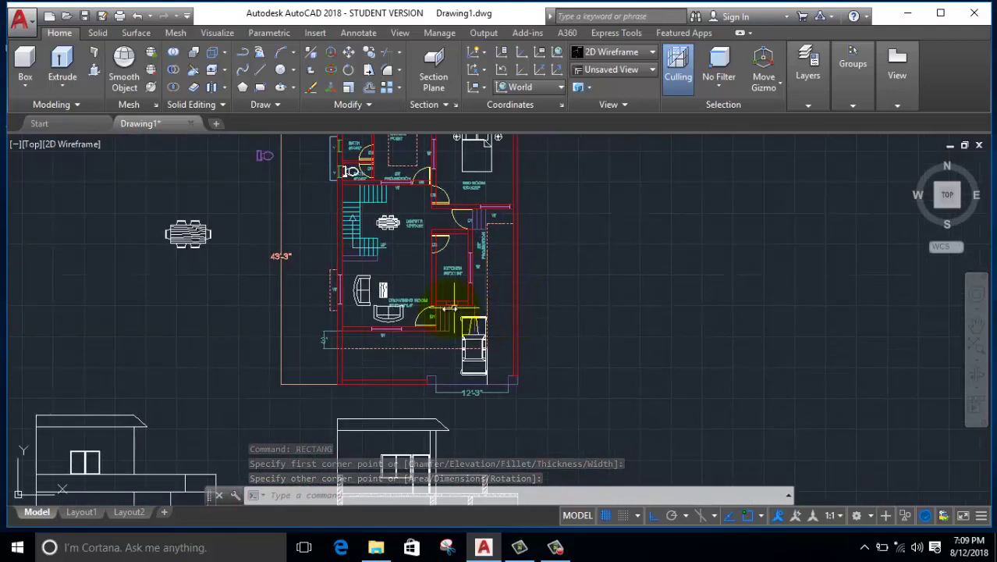
scroll(451, 305, "up", 2)
scroll(382, 257, "up", 1)
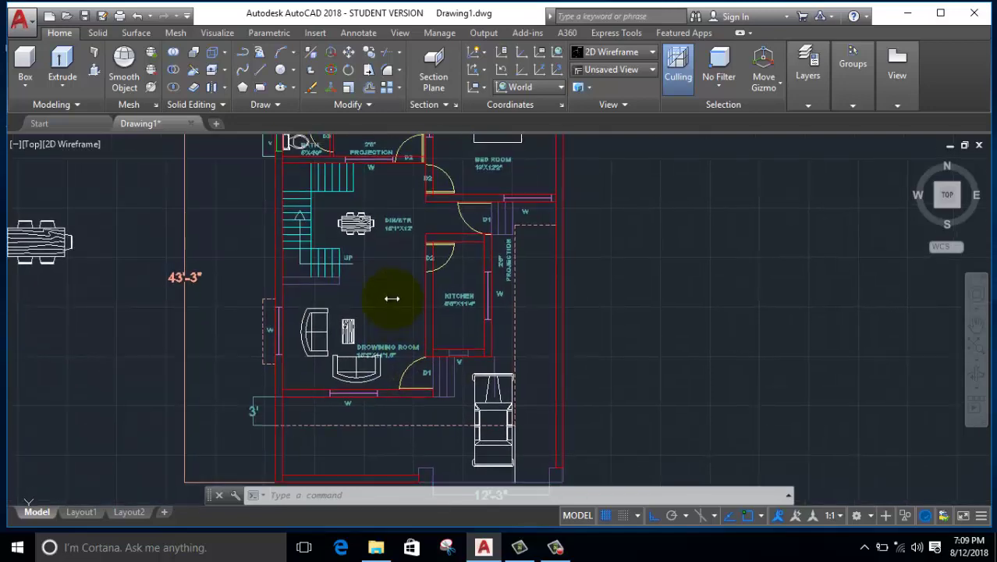
Outline the wall below the stairs with a red rectangle
right_click(380, 266)
left_click(394, 270)
scroll(289, 277, "up", 3)
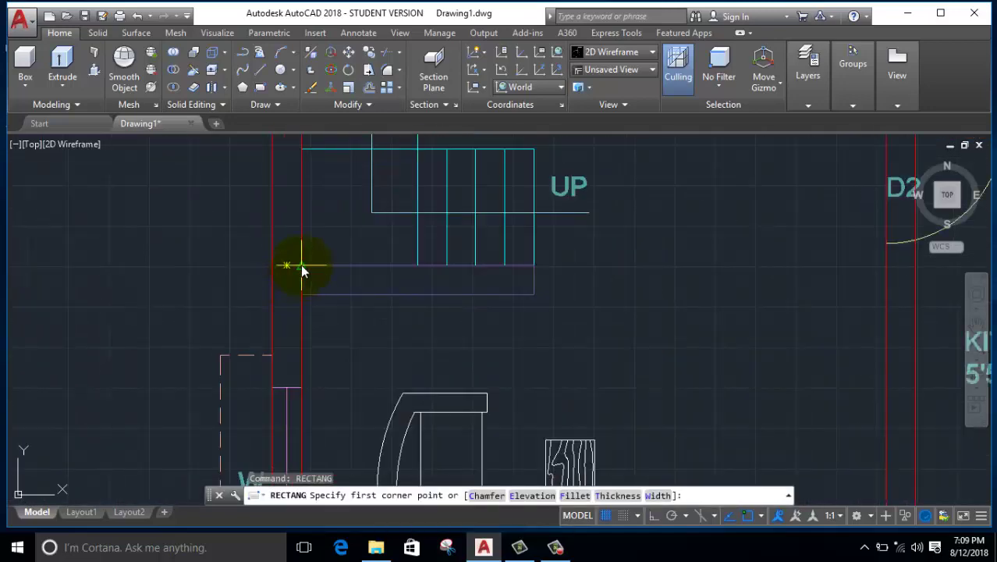
left_click(302, 266)
left_click(537, 298)
scroll(510, 349, "down", 4)
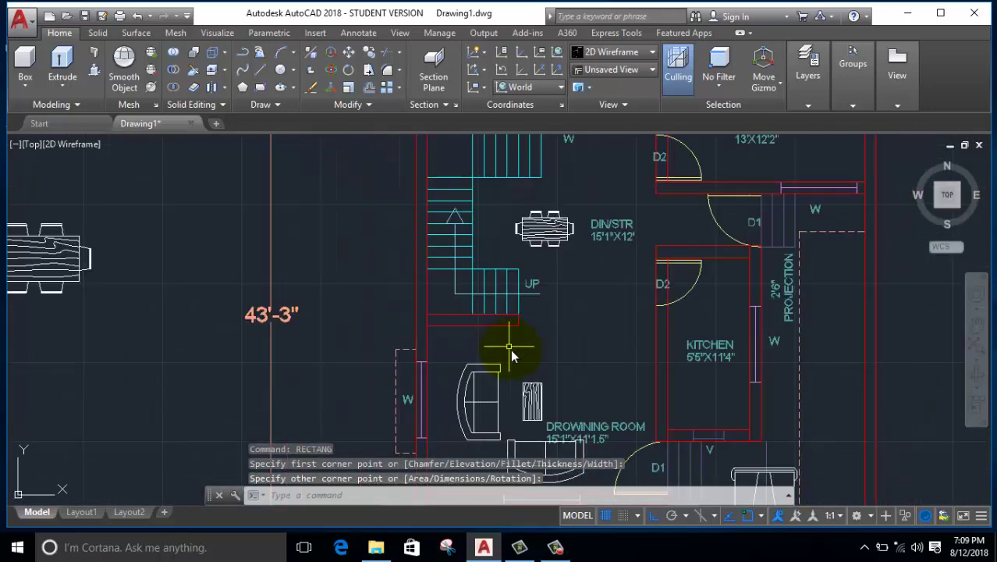
Mark the parking corner with a small red square above the 12'-3" dimension
mouse_move(510, 349)
middle_mouse_down()
mouse_move(437, 277)
mouse_move(409, 267)
middle_mouse_up()
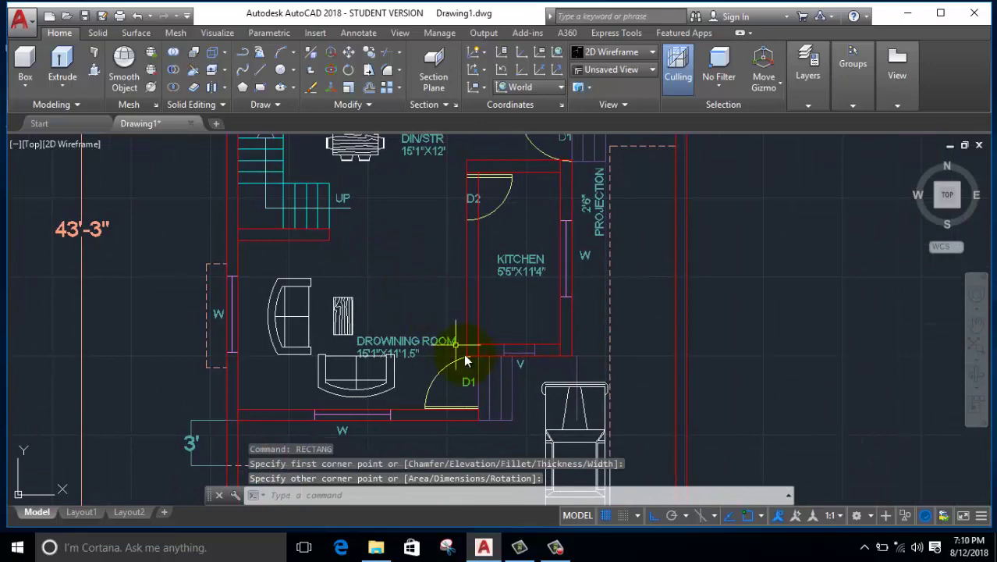
scroll(465, 361, "down", 2)
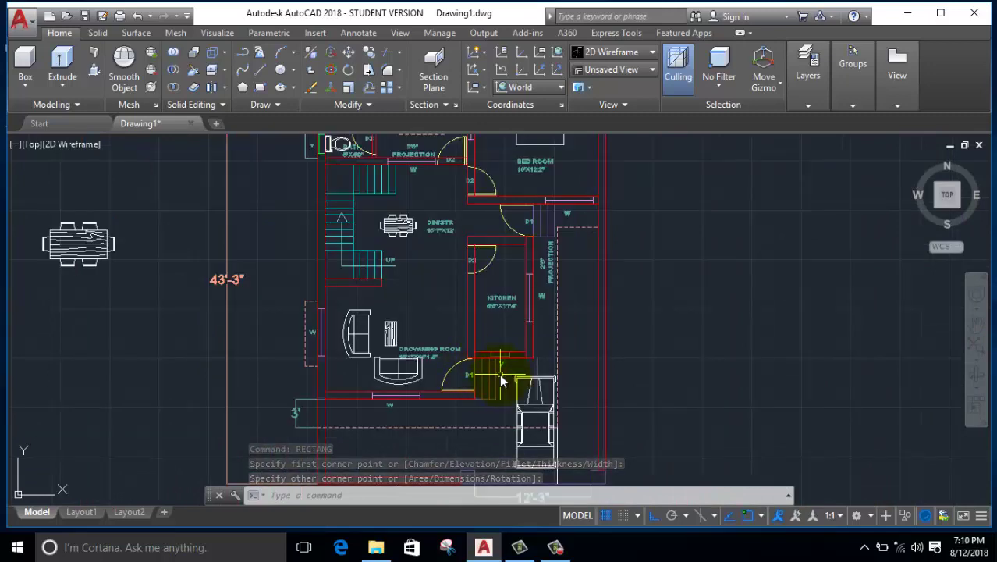
middle_click_drag(512, 285, 518, 350)
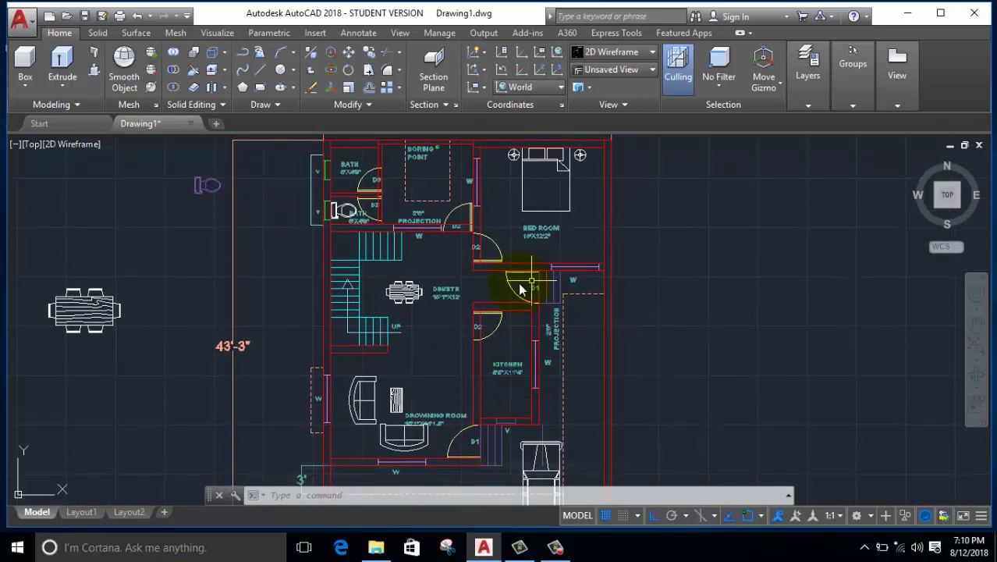
scroll(441, 290, "down", 2)
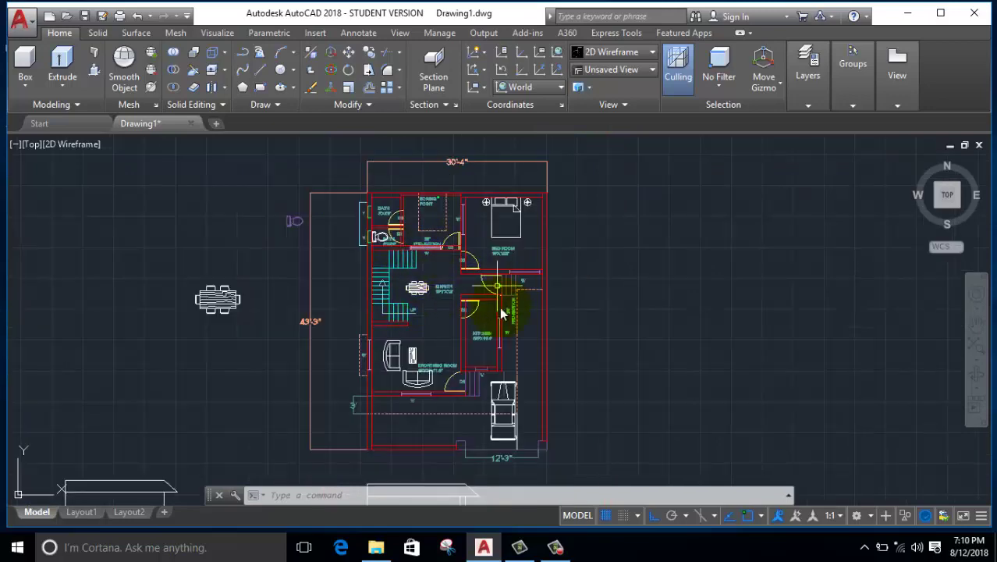
middle_click_drag(476, 437, 448, 276)
right_click(535, 258)
left_click(562, 263)
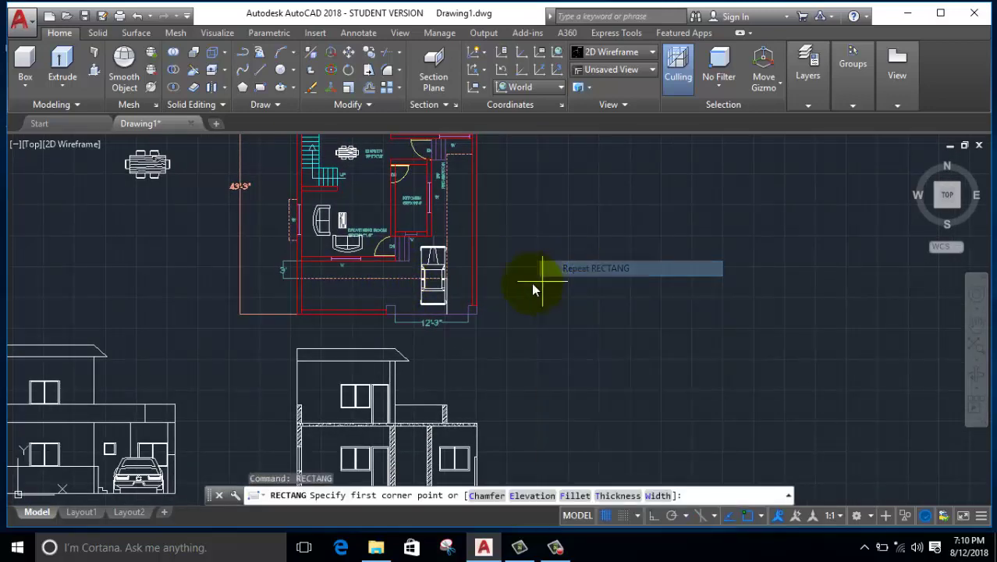
scroll(460, 303, "up", 4)
scroll(461, 306, "up", 2)
left_click(540, 344)
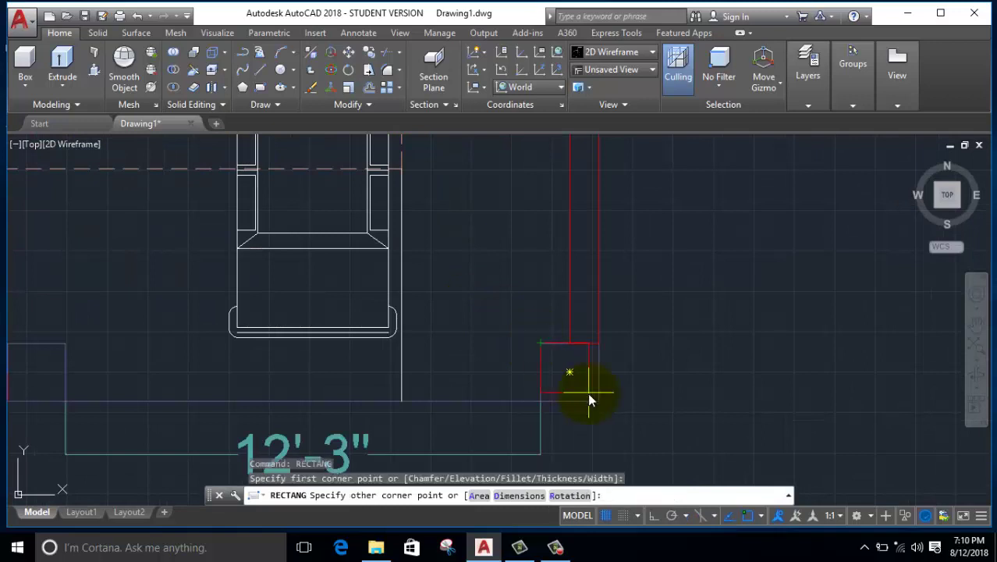
left_click(600, 404)
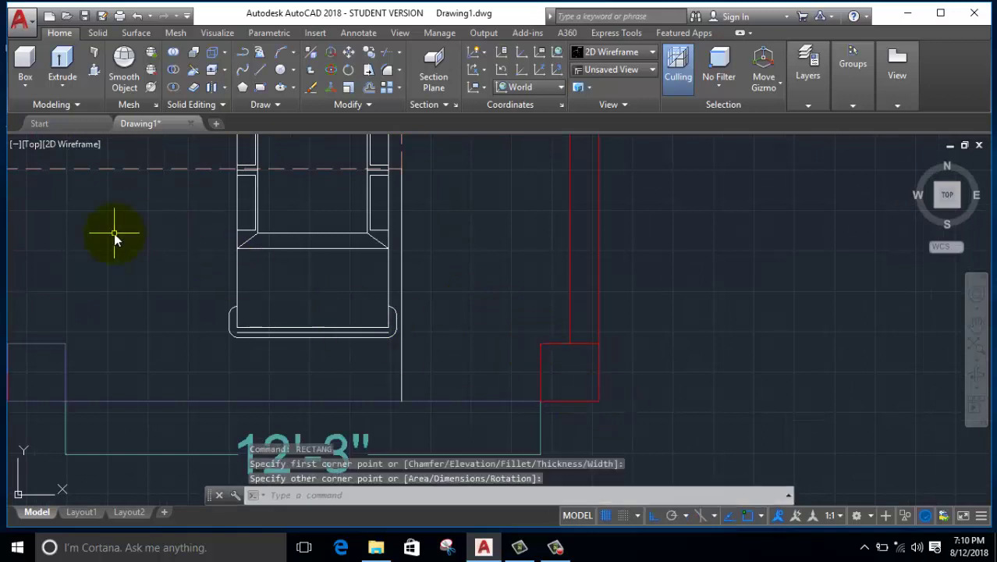
Draw a final rectangle along the bottom wall and zoom out to the whole plan
right_click(113, 234)
left_click(165, 248)
scroll(166, 248, "down", 4)
left_click(110, 289)
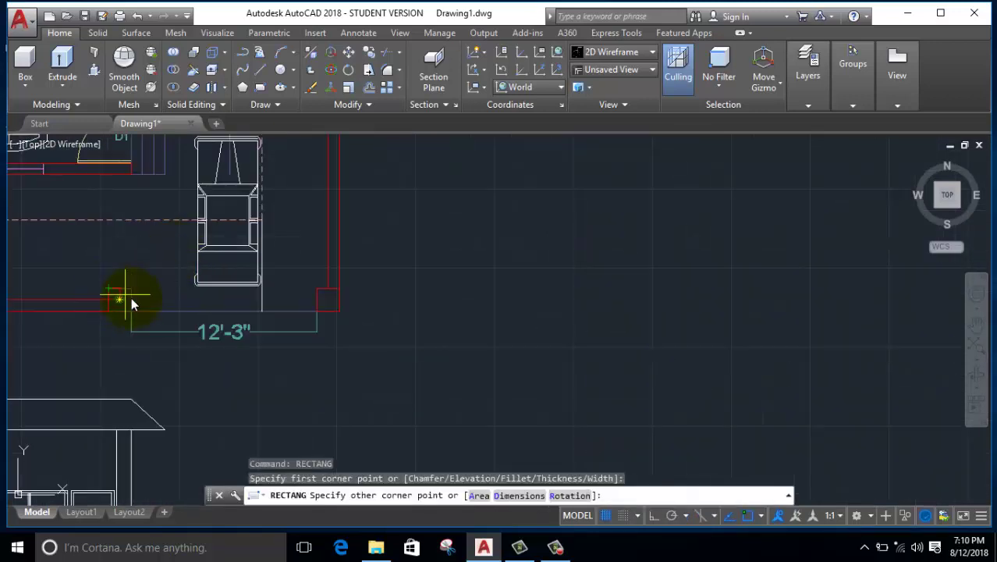
left_click(130, 310)
scroll(152, 283, "down", 3)
scroll(203, 357, "down", 2)
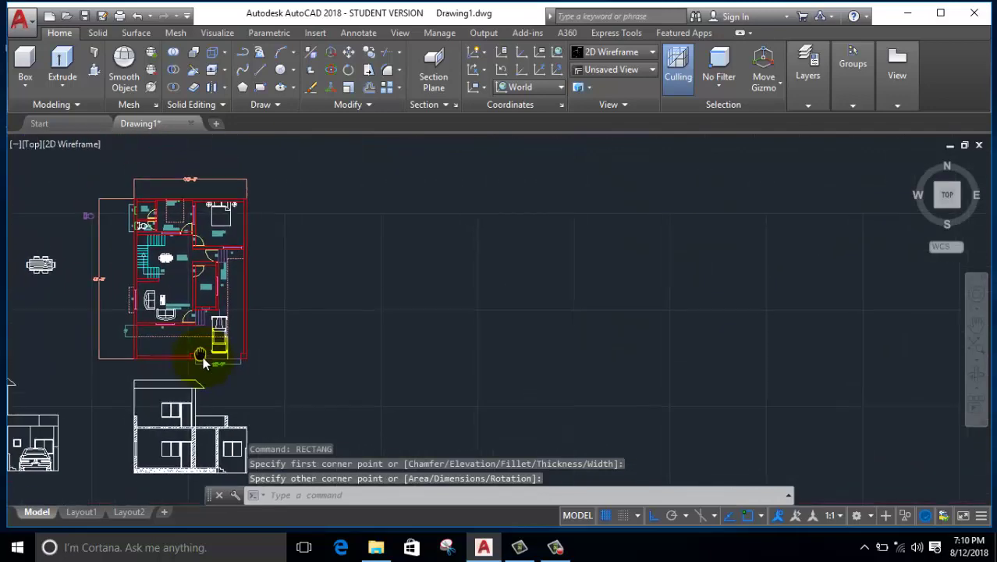
scroll(234, 367, "down", 2)
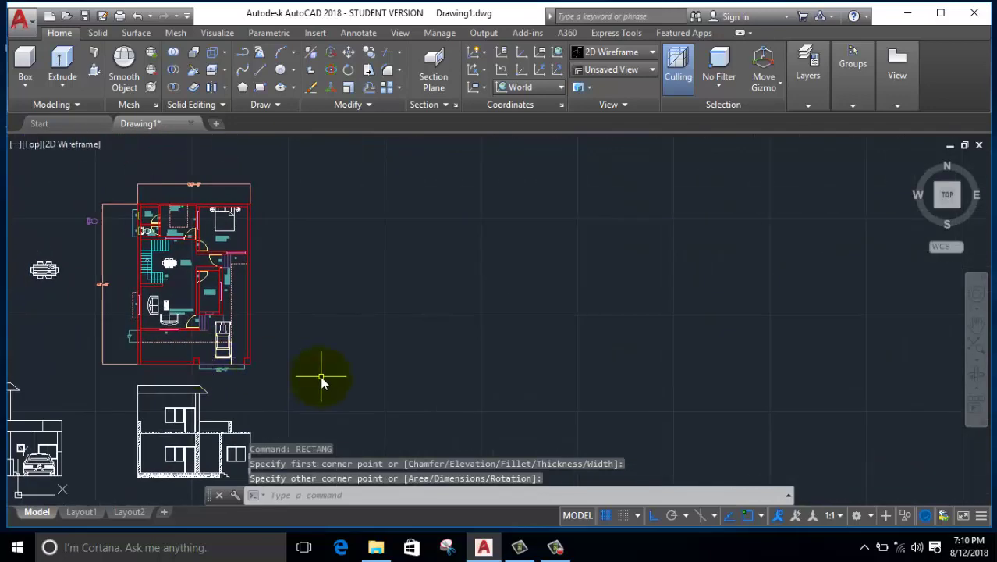
Switch to the southwest isometric view and select the left, top-left and bath wall rectangles
left_click(31, 143)
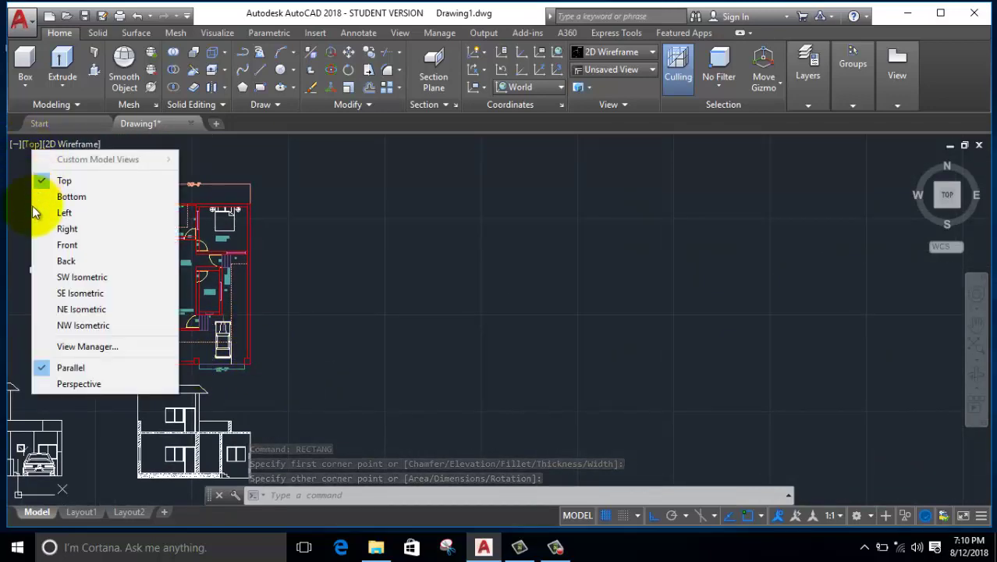
left_click(61, 279)
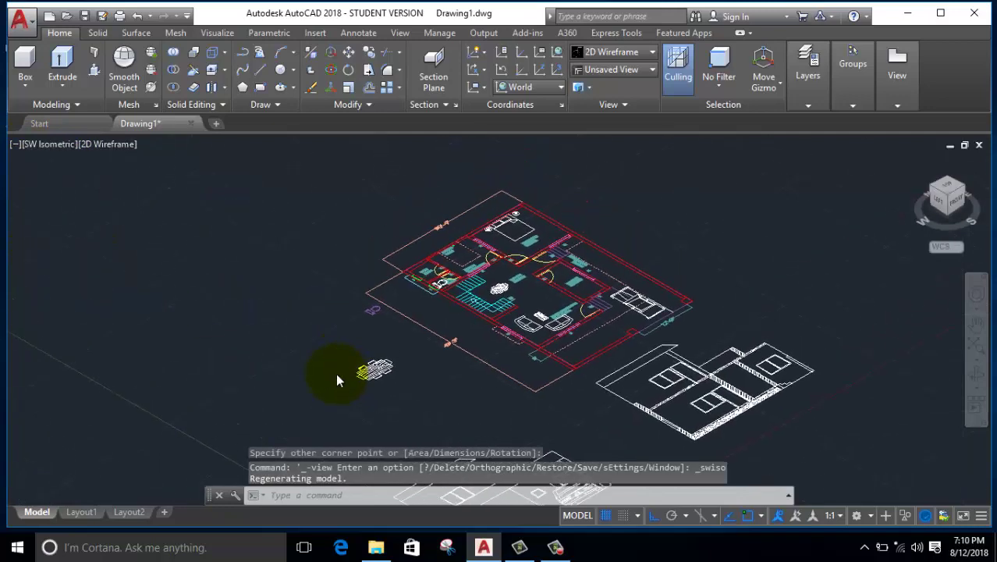
scroll(441, 310, "up", 2)
left_click(452, 287)
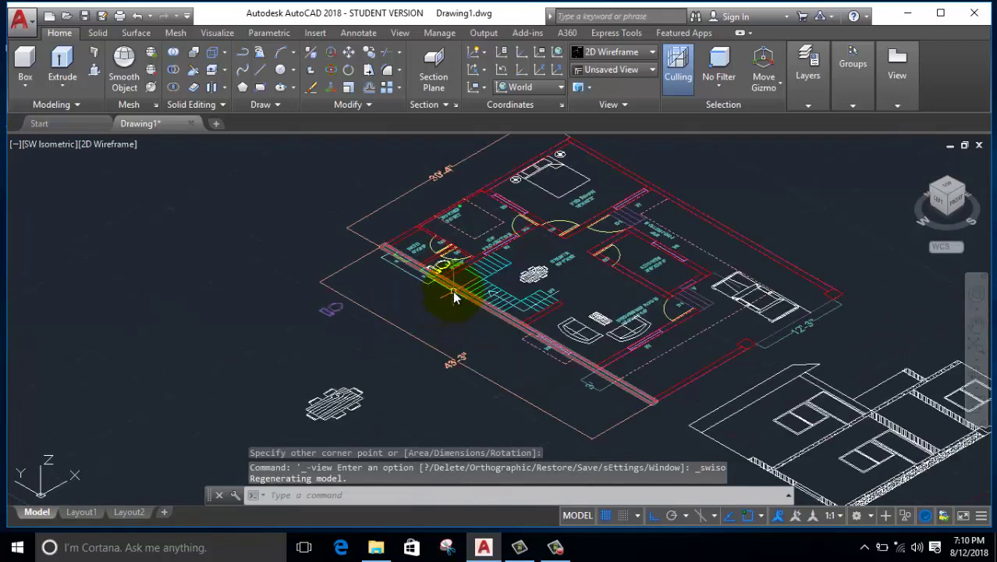
left_click(427, 223)
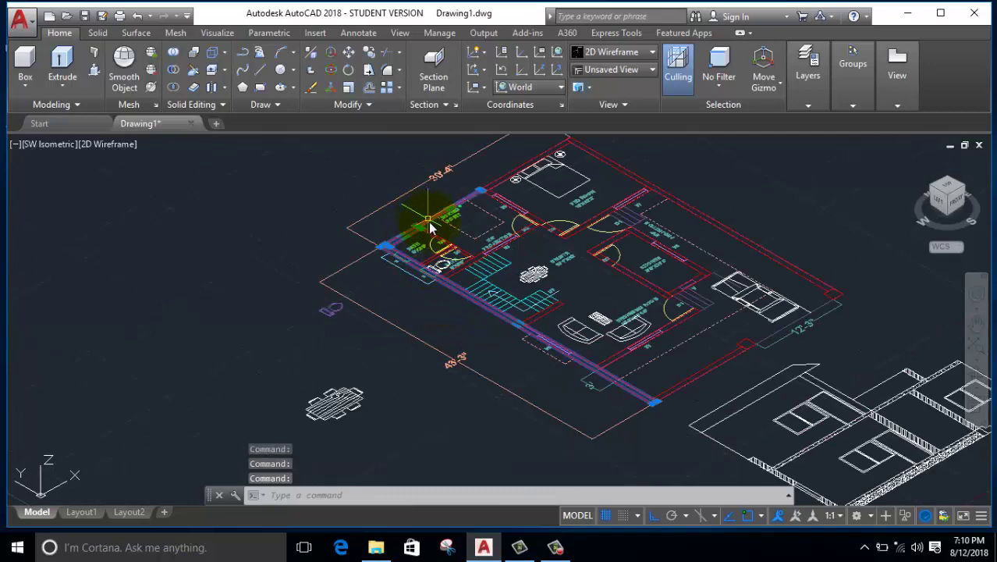
scroll(437, 234, "up", 5)
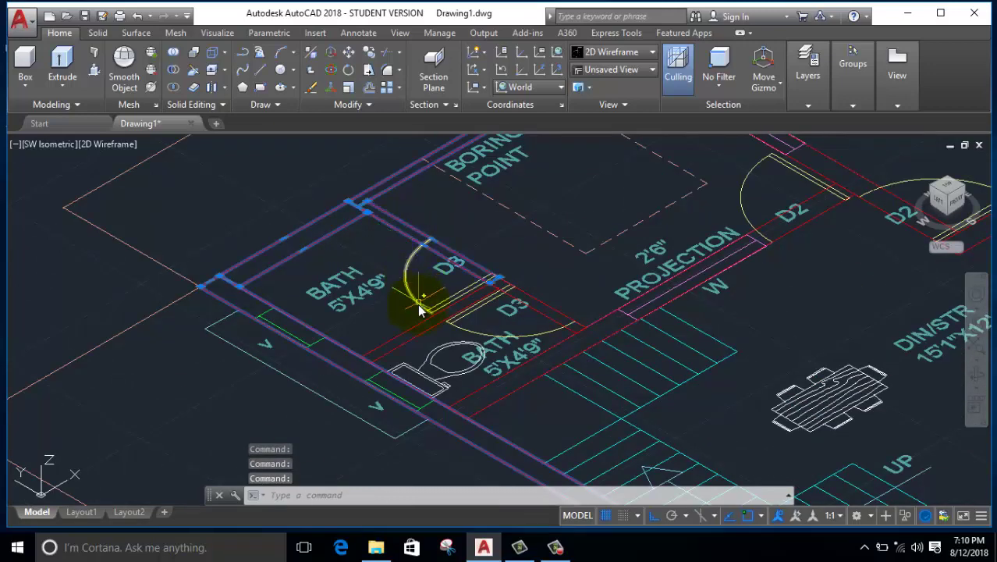
left_click(406, 337)
Bring the kitchen and drawing room into view and add the kitchen wall rectangle to the selection
scroll(534, 292, "up", 3)
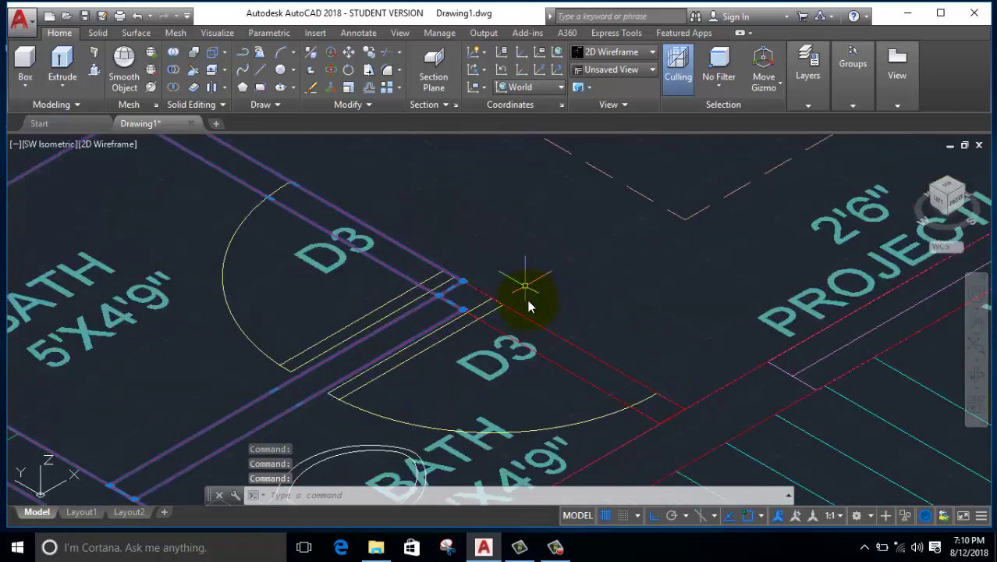
scroll(540, 289, "down", 3)
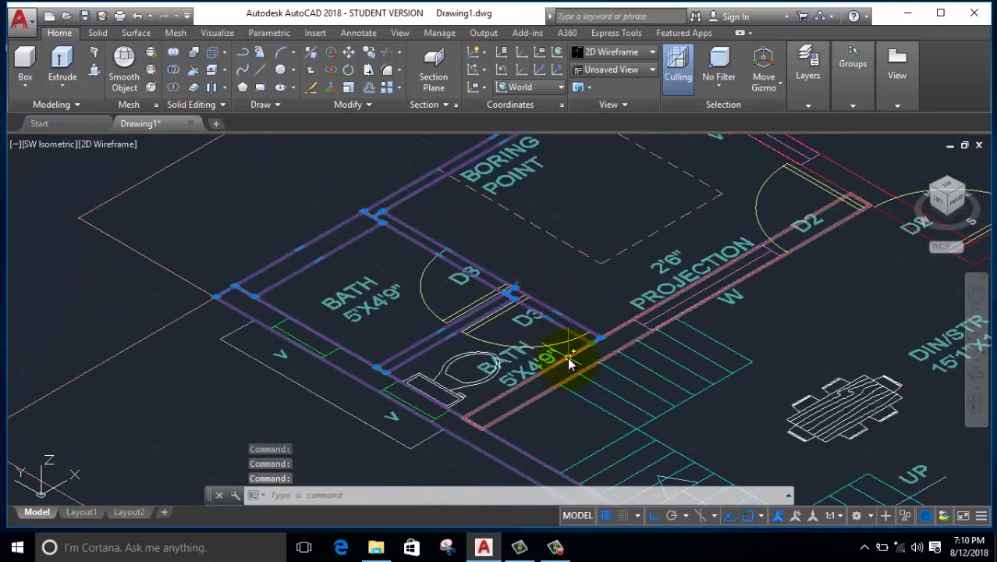
scroll(568, 356, "down", 4)
scroll(545, 297, "up", 3)
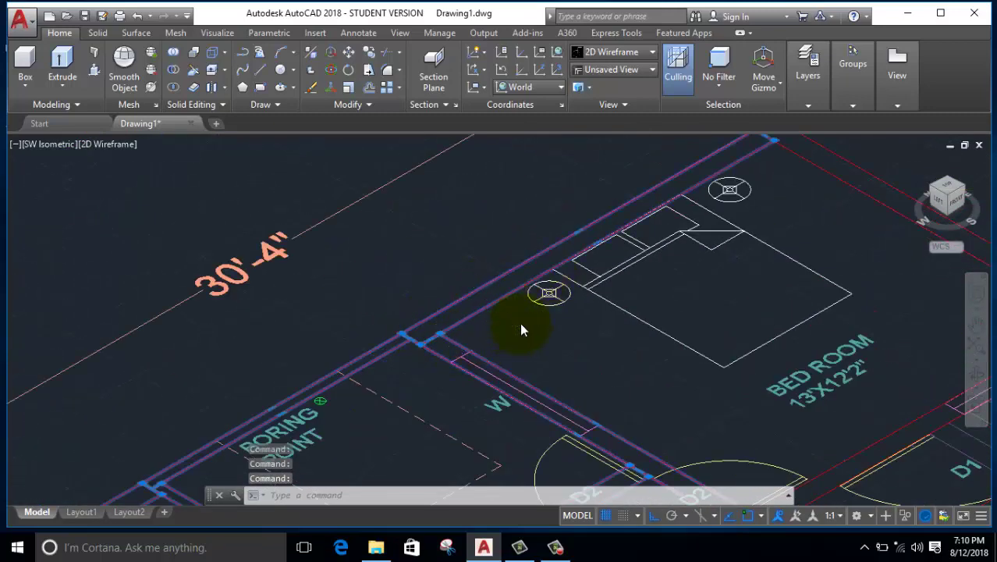
scroll(520, 323, "down", 3)
middle_click_drag(607, 303, 465, 303)
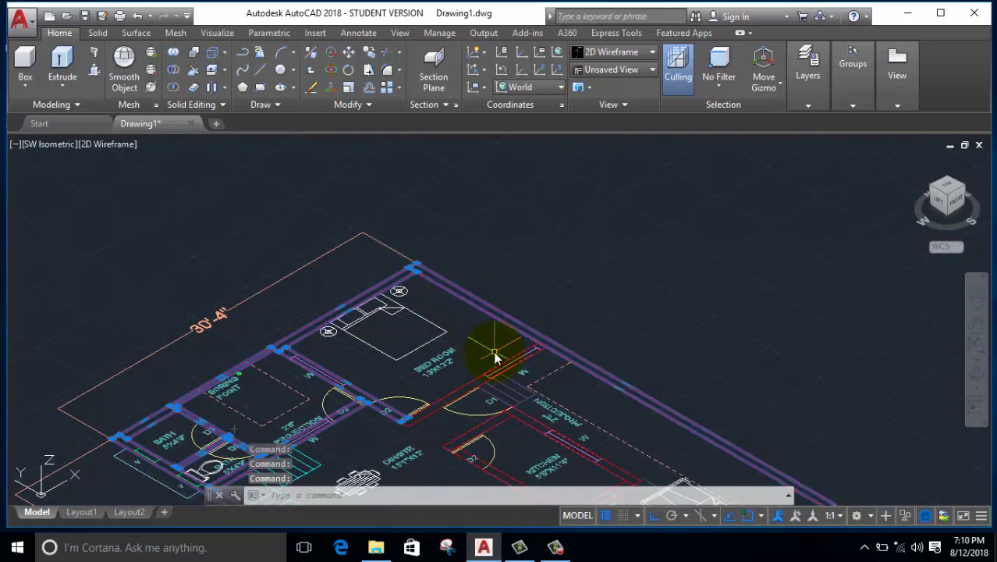
middle_click_drag(486, 345, 357, 223)
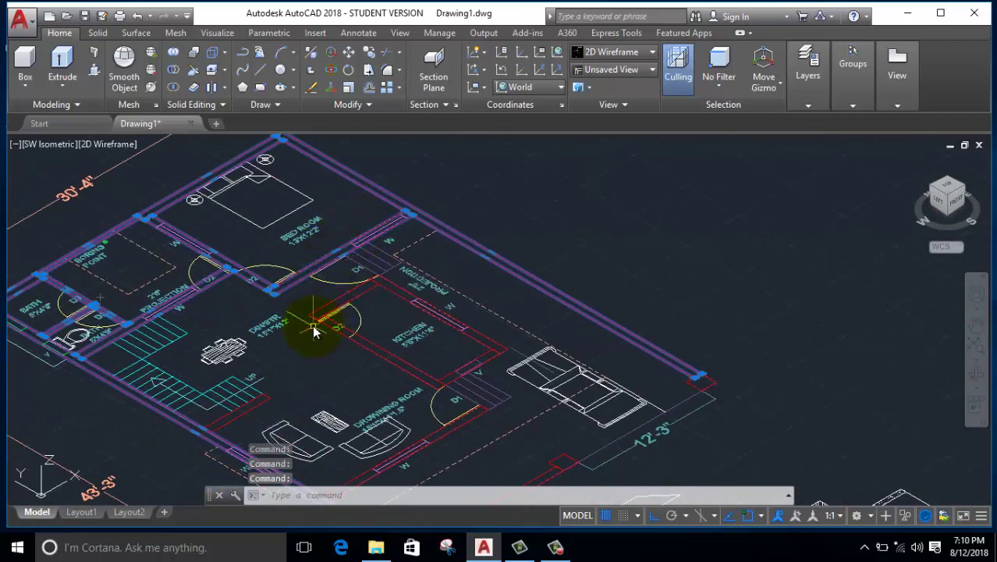
scroll(322, 311, "up", 3)
left_click(341, 302)
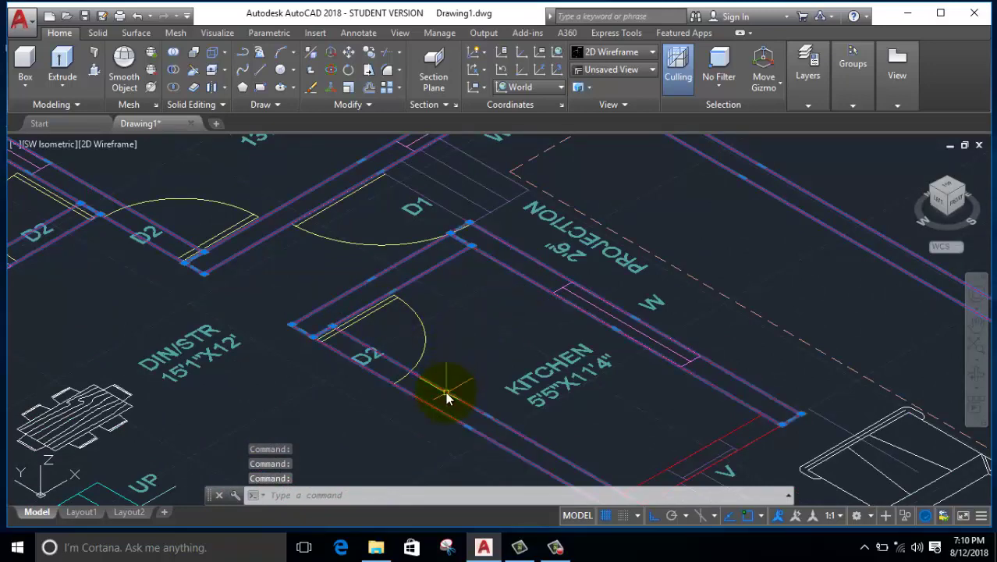
Pan and zoom around the drawing room and stairs to review the remaining red walls
scroll(472, 332, "down", 2)
scroll(463, 304, "down", 2)
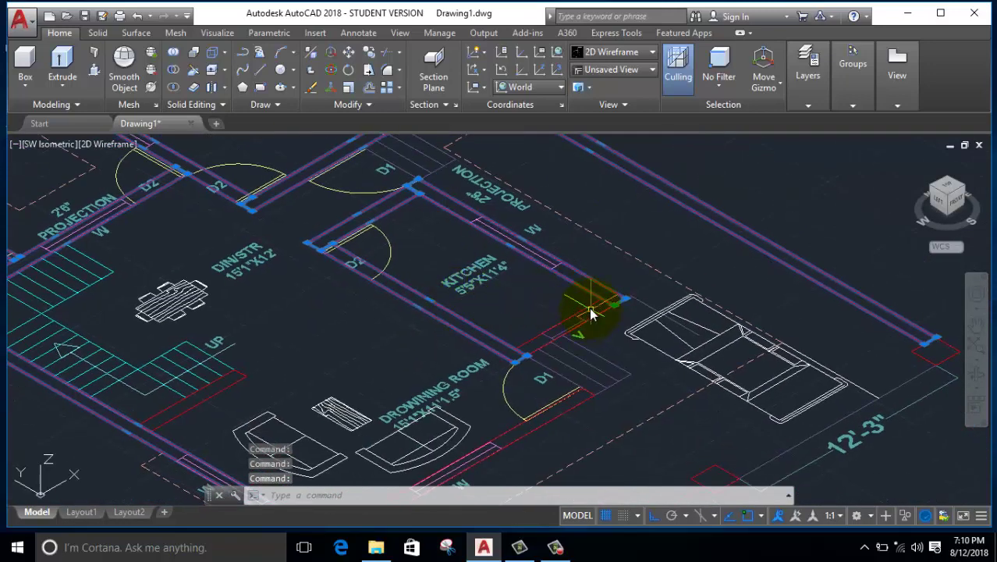
middle_click_drag(559, 347, 434, 258)
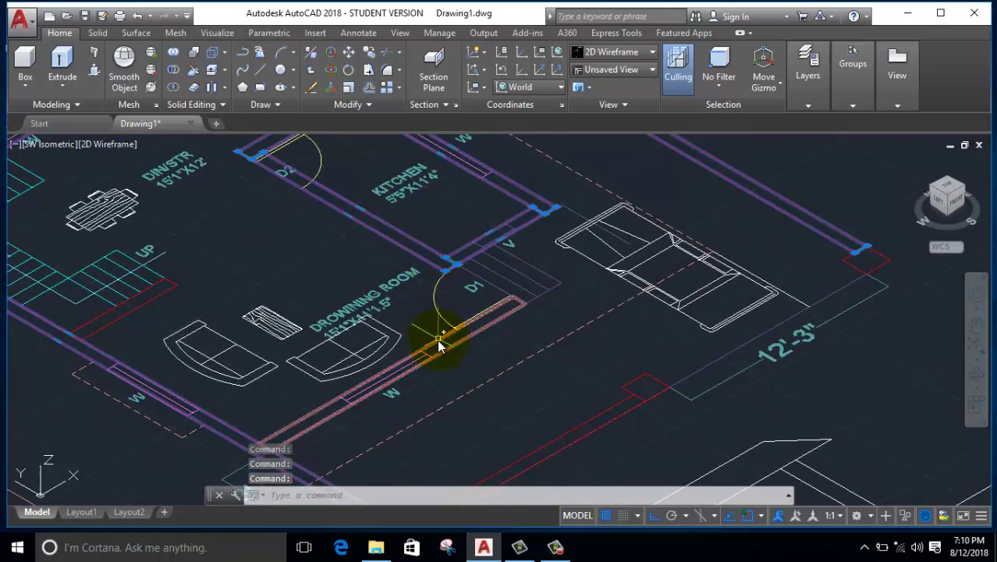
scroll(374, 368, "down", 2)
scroll(242, 342, "up", 2)
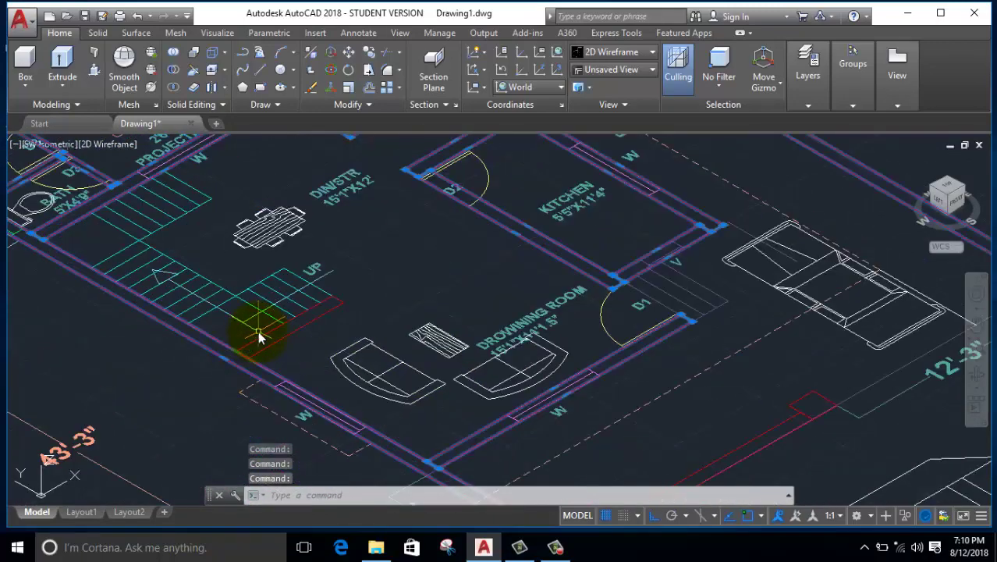
scroll(390, 339, "down", 3)
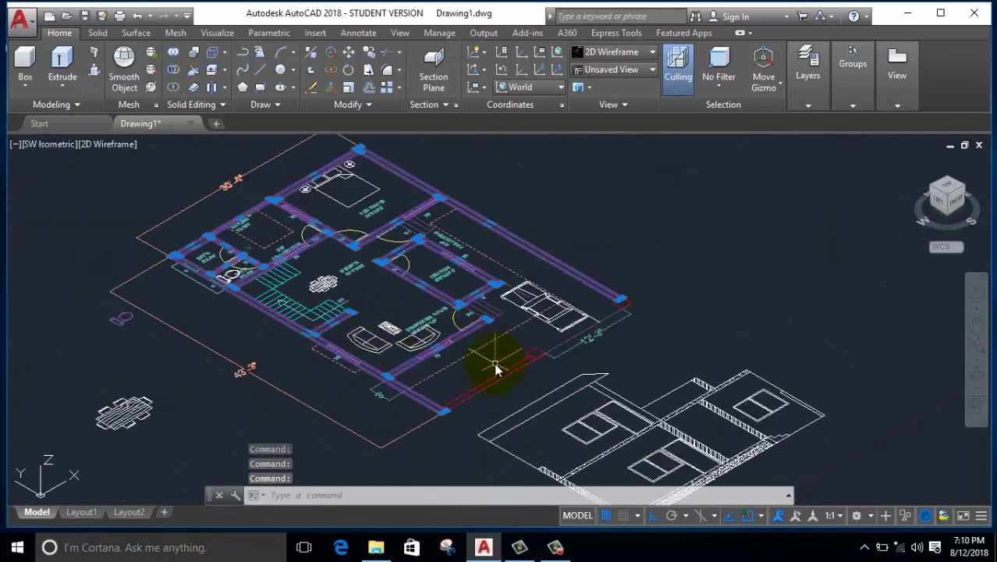
scroll(505, 388, "up", 3)
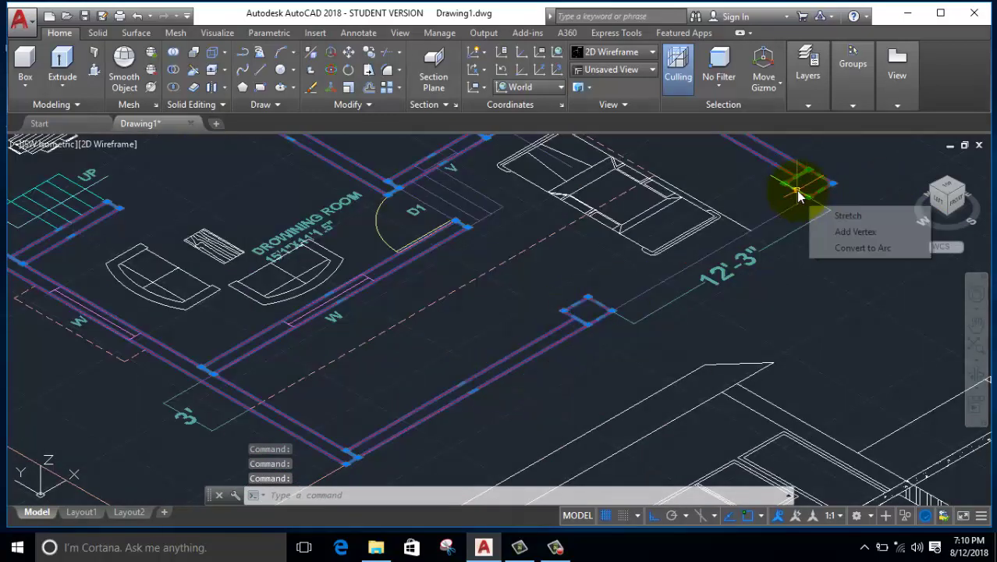
scroll(776, 319, "down", 3)
scroll(776, 320, "up", 2)
scroll(557, 195, "down", 2)
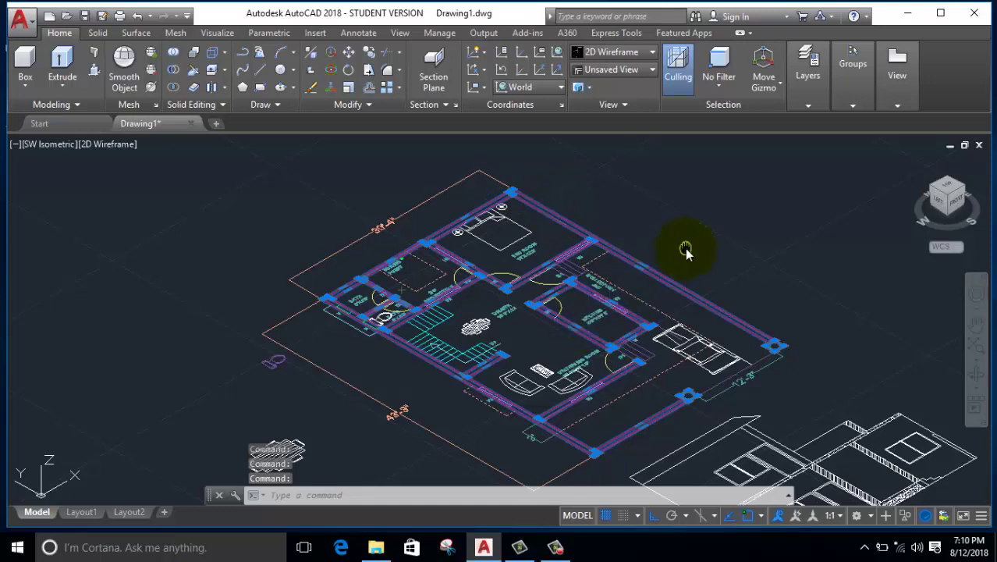
scroll(570, 264, "up", 1)
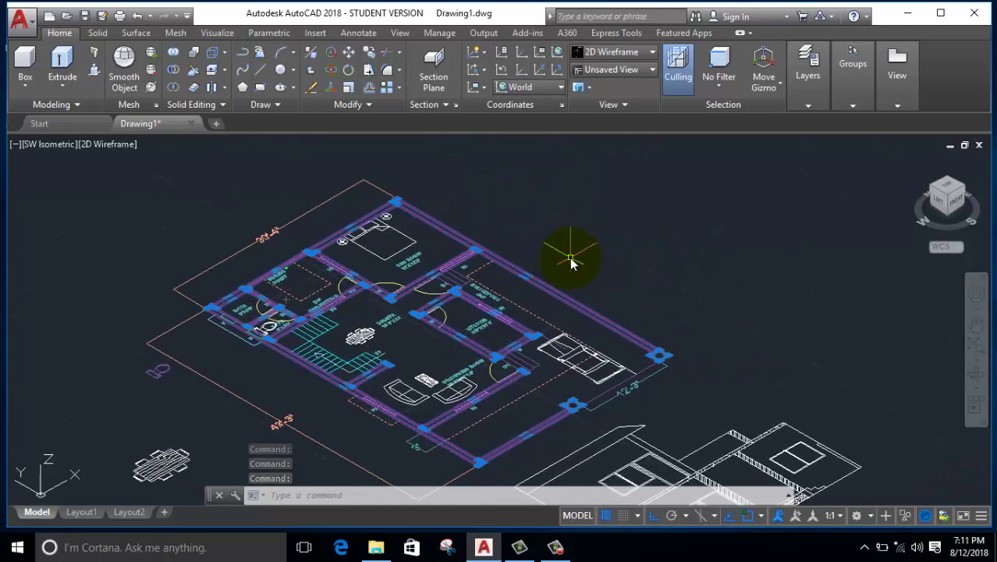
Run EXTRUDE (EXT) on the 20 selected wall outlines with a 10' height, then zoom out
type("e")
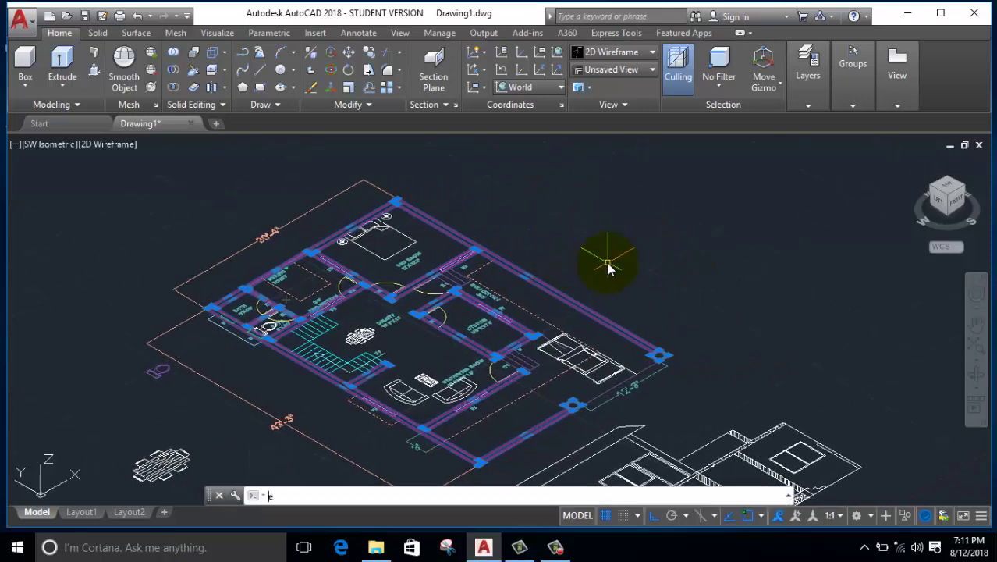
type("x")
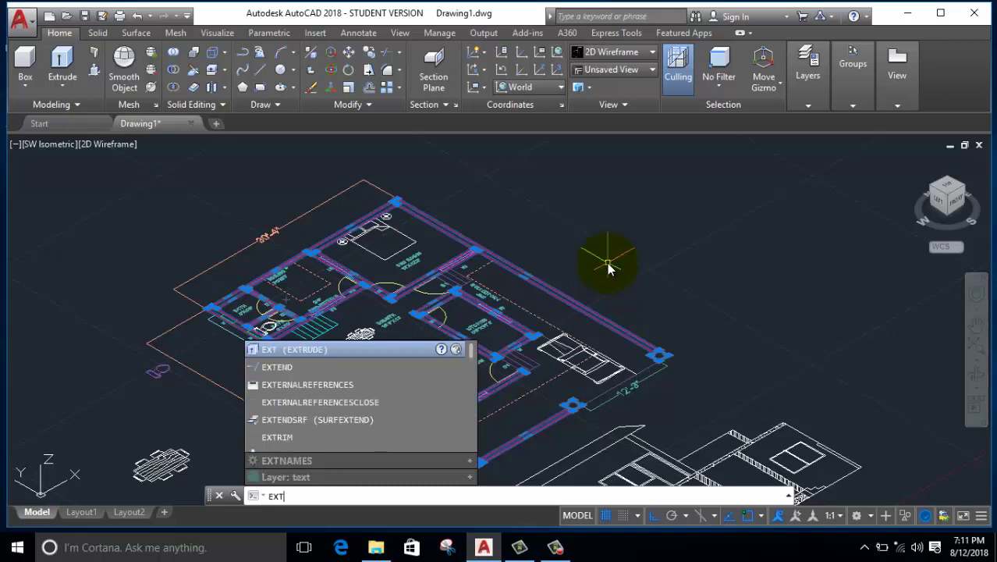
key("Return")
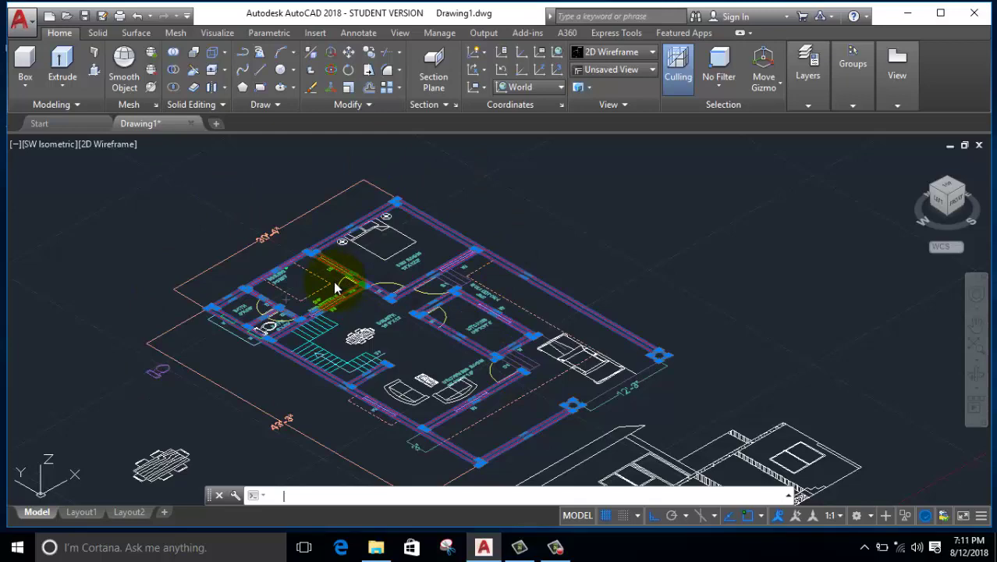
type("ext")
key("Return")
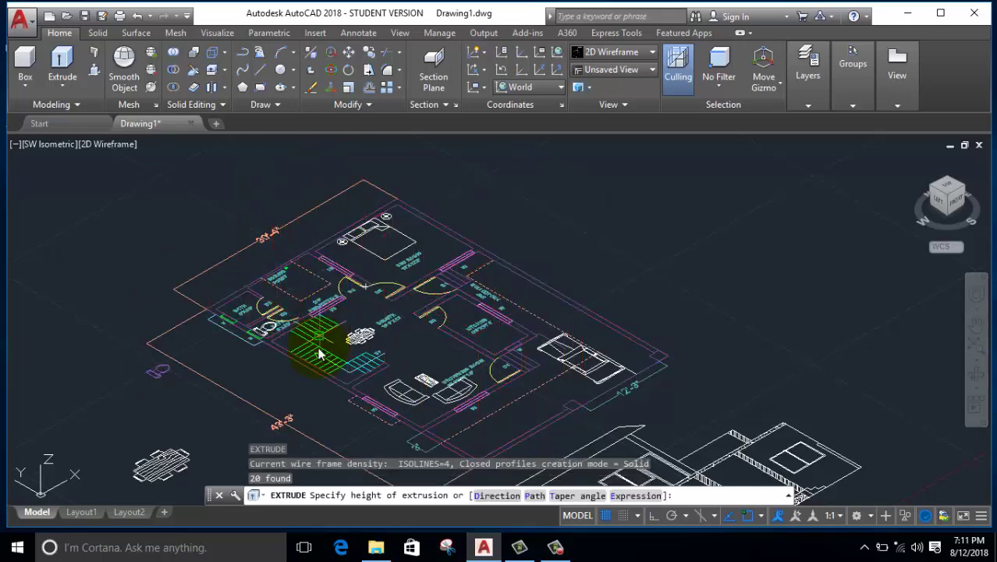
middle_click_drag(312, 291, 315, 336)
type("10'")
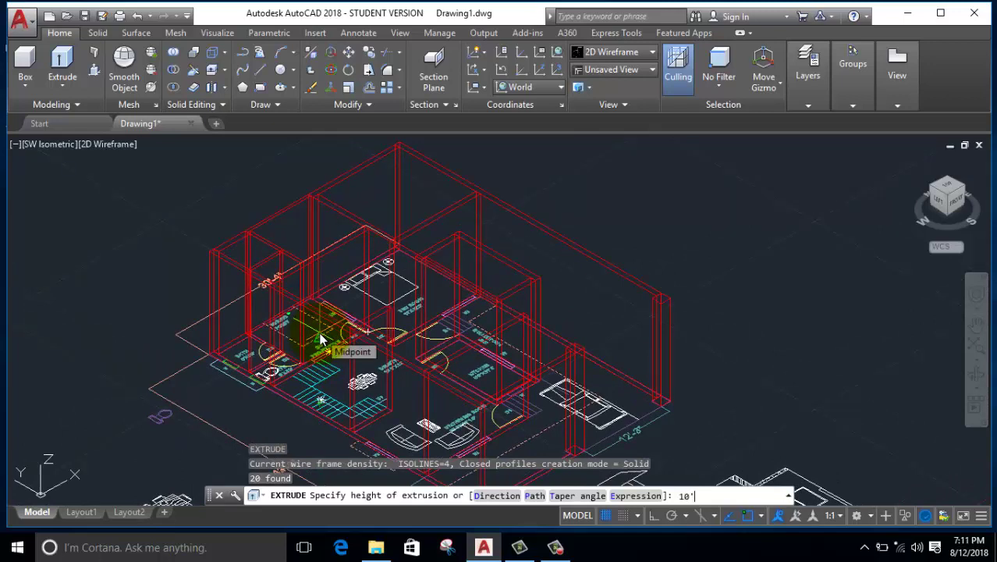
key("Return")
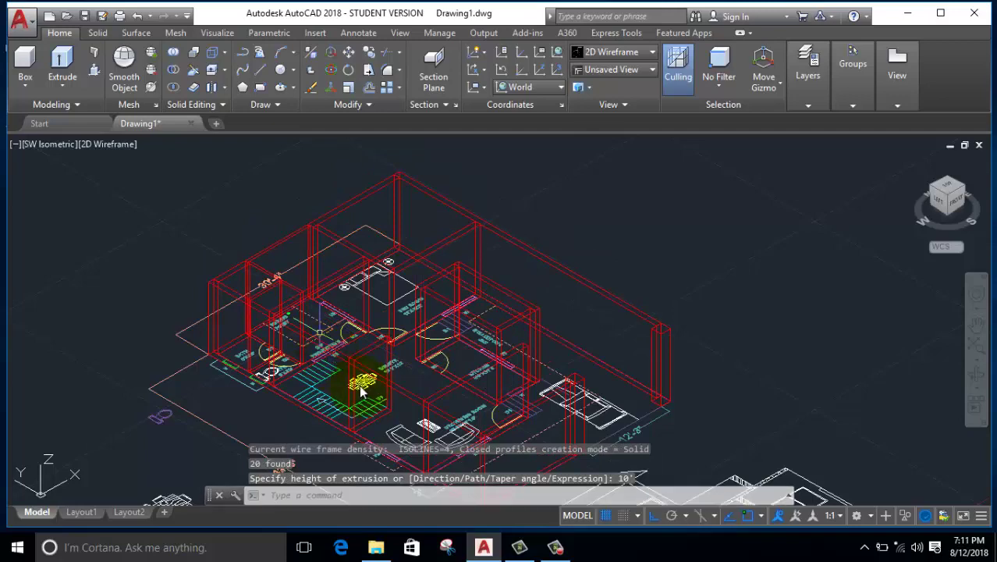
scroll(172, 269, "down", 2)
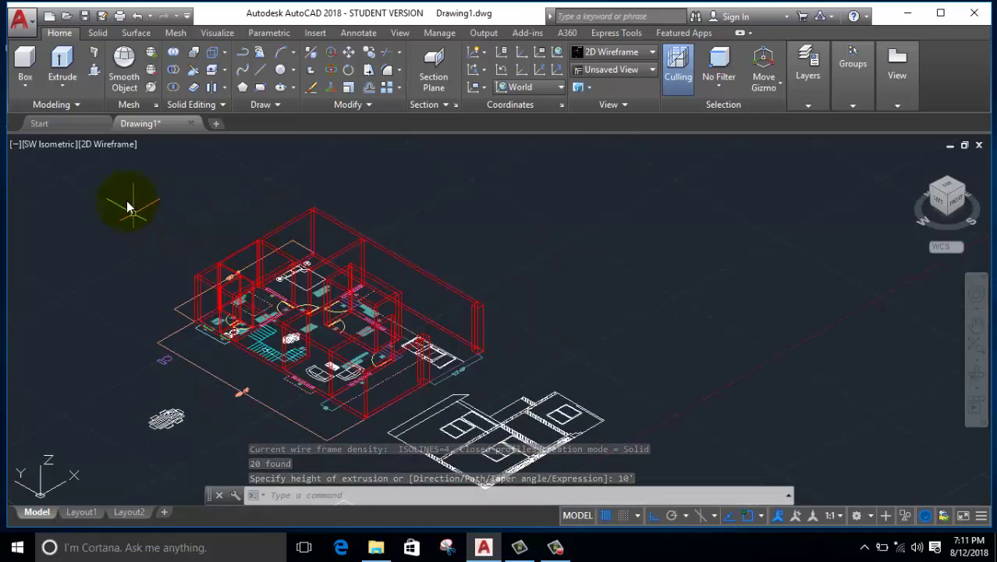
Apply the Realistic visual style and orbit the house to see the red walls in 3D
left_click(105, 146)
left_click(146, 228)
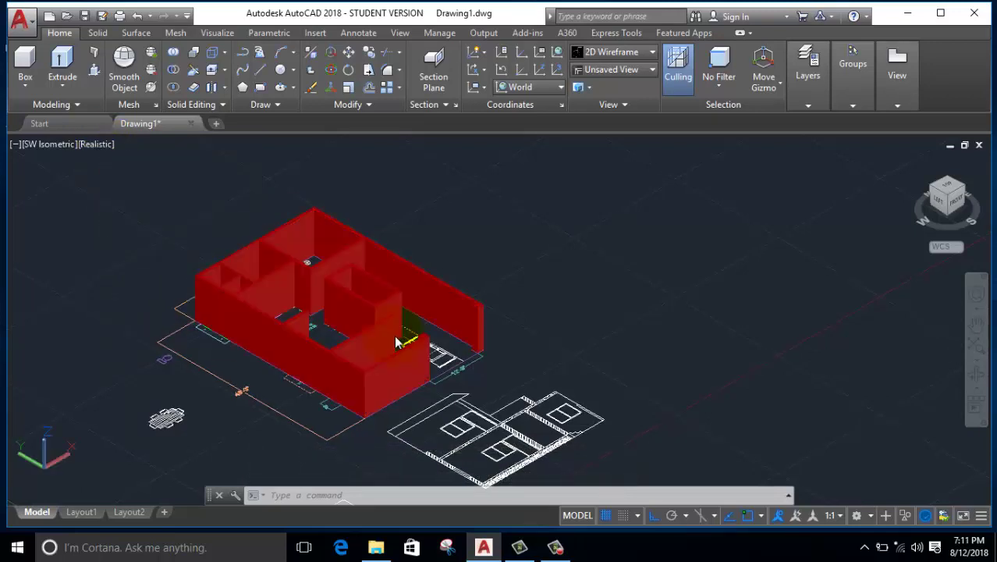
mouse_move(266, 232)
middle_mouse_down("shift")
mouse_move(214, 267)
mouse_move(185, 256)
middle_mouse_up("shift")
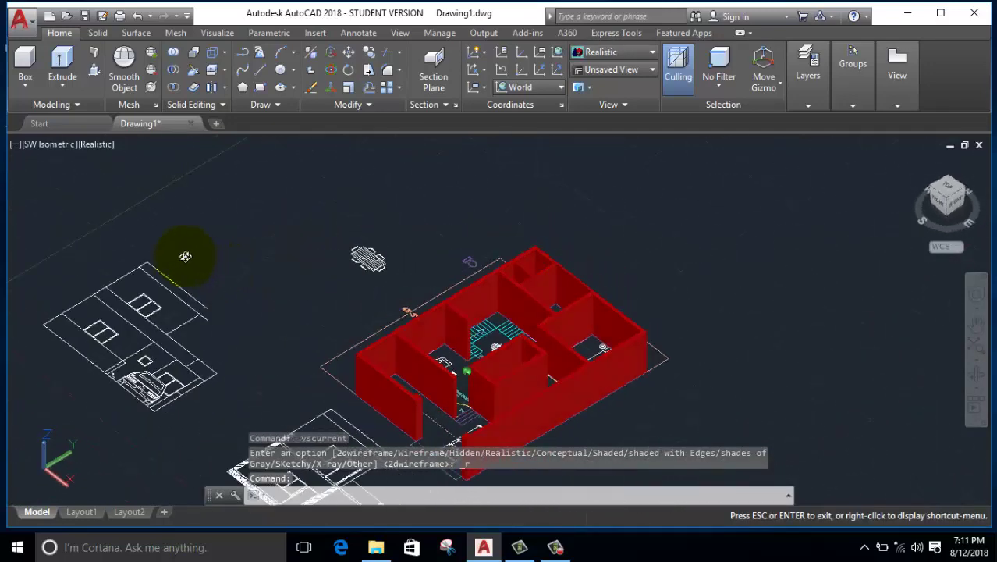
scroll(409, 335, "up", 4)
middle_click_drag(298, 253, 277, 322, "shift")
Orbit and zoom out to show the whole house model, shifting it to the left
scroll(356, 349, "up", 4)
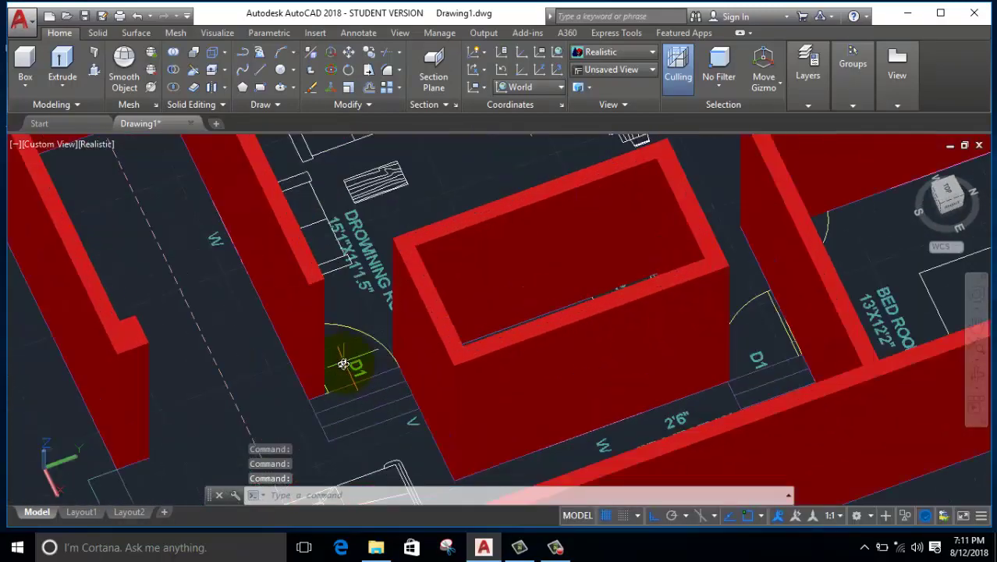
mouse_move(365, 348)
middle_mouse_down("shift")
mouse_move(415, 337)
mouse_move(527, 263)
mouse_move(445, 375)
middle_mouse_up("shift")
mouse_move(514, 342)
middle_mouse_down("shift")
mouse_move(568, 301)
mouse_move(526, 346)
middle_mouse_up("shift")
scroll(568, 300, "down", 5)
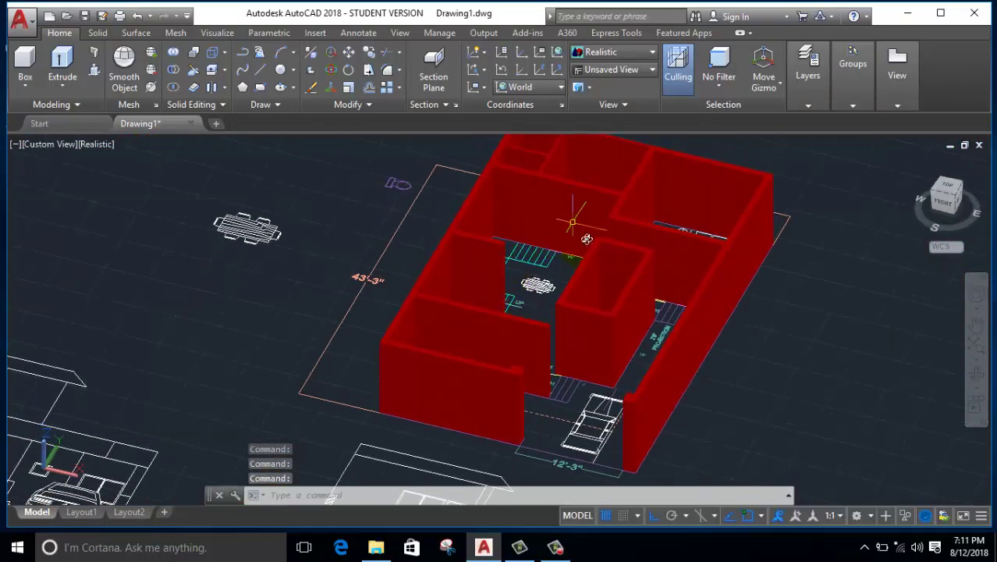
middle_click_drag(580, 269, 498, 297)
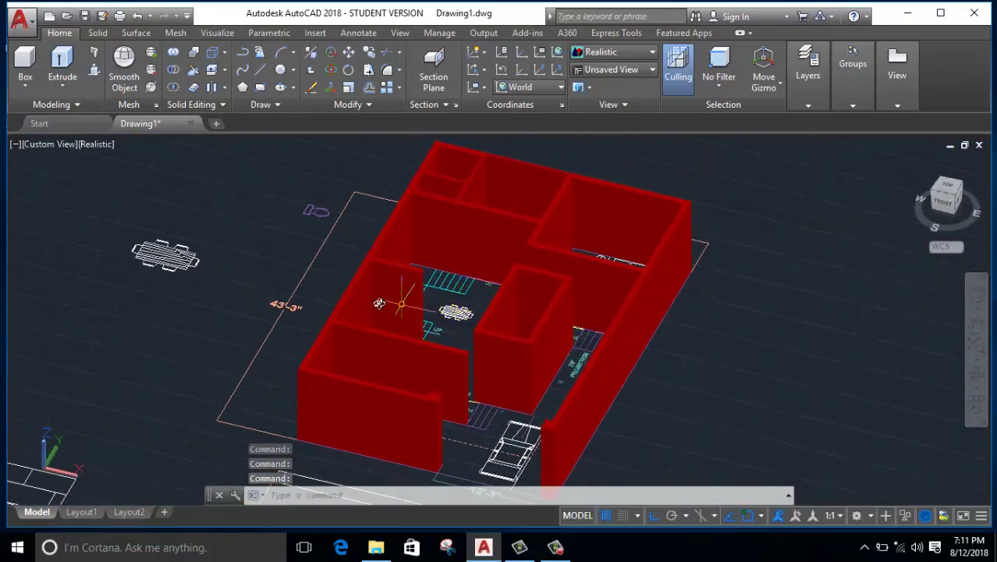
mouse_move(396, 292)
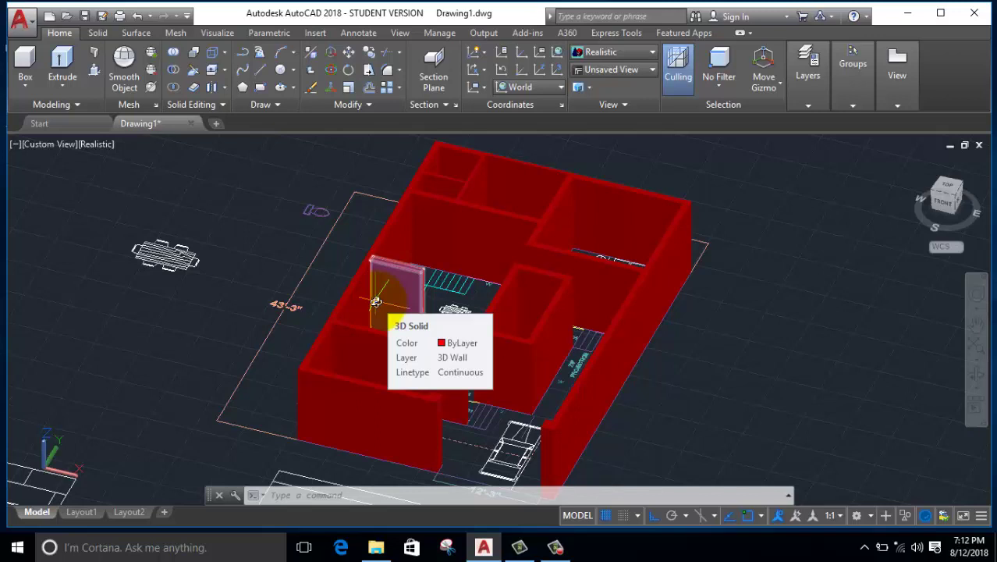
left_click(556, 547)
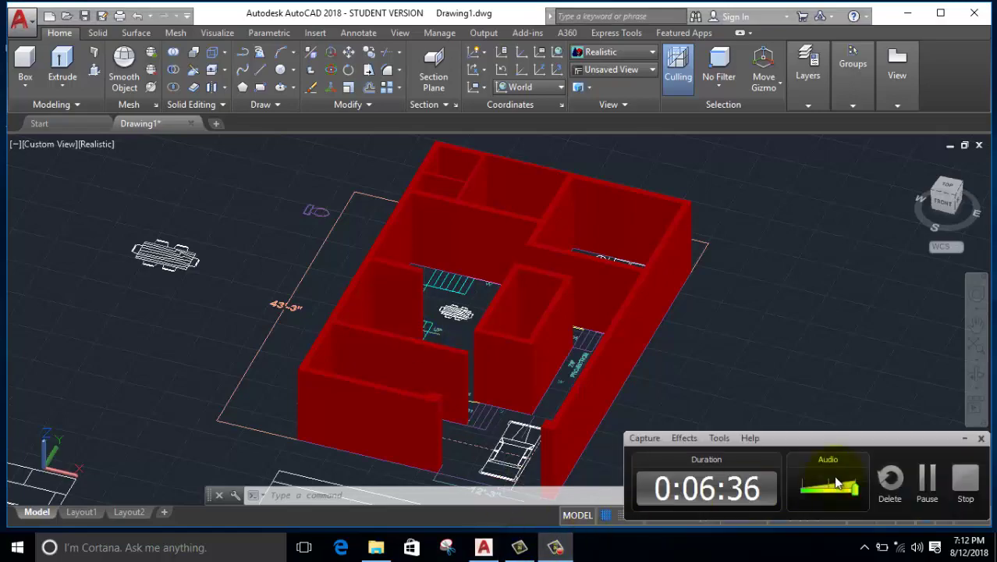